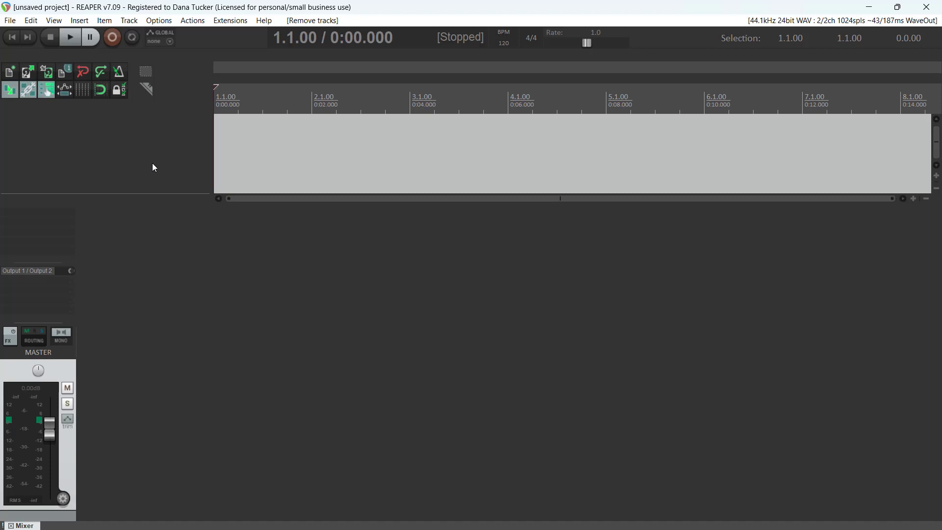
Step: Add 16 new tracks to the empty project
{"action": "double_click", "coordinate": [153, 167]}
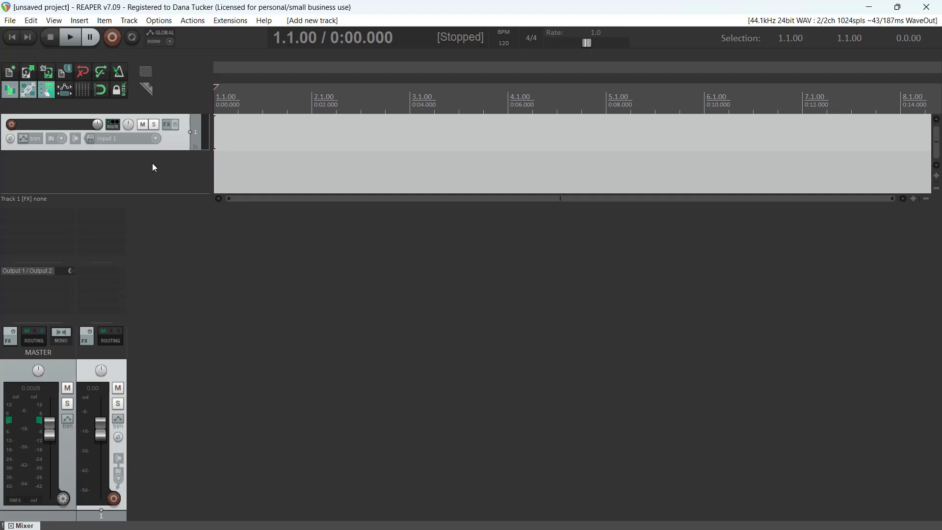
{"action": "key", "text": "ctrl+t"}
{"action": "key", "text": "ctrl+t"}
{"action": "key", "text": "ctrl+t"}
{"action": "key", "text": "ctrl+t"}
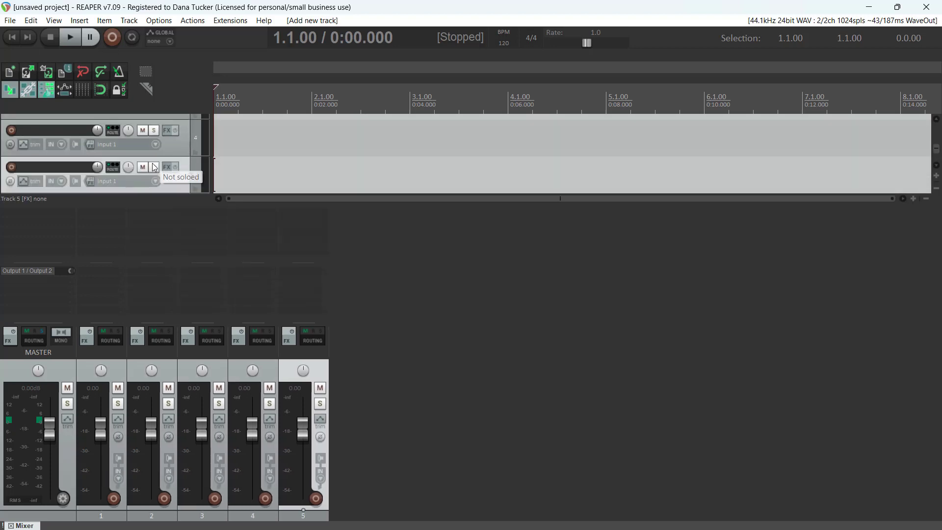
{"action": "key", "text": "ctrl+t"}
{"action": "key", "text": "ctrl+t"}
{"action": "key", "text": "ctrl+t"}
{"action": "key", "text": "ctrl+t"}
{"action": "key", "text": "ctrl+t"}
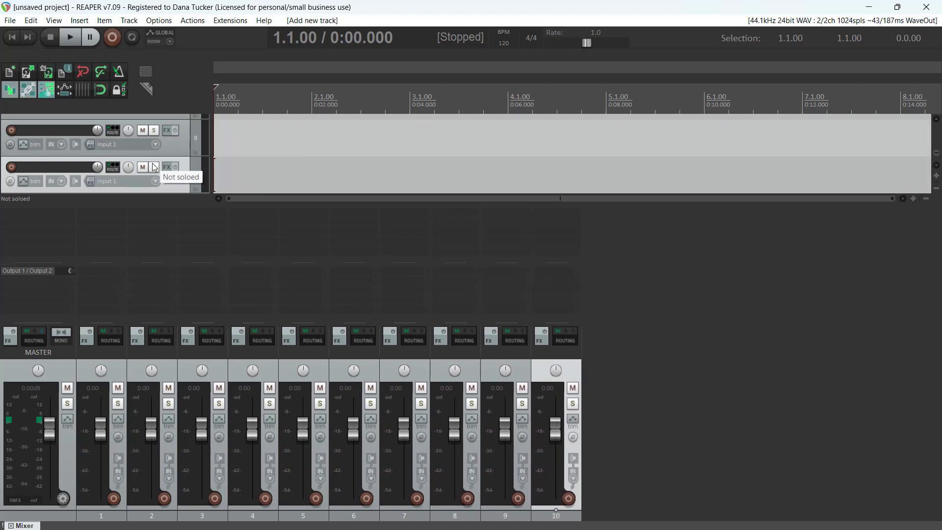
{"action": "key", "text": "ctrl+t"}
{"action": "key", "text": "ctrl+t"}
{"action": "key", "text": "ctrl+t"}
{"action": "key", "text": "ctrl+t"}
{"action": "key", "text": "ctrl+t"}
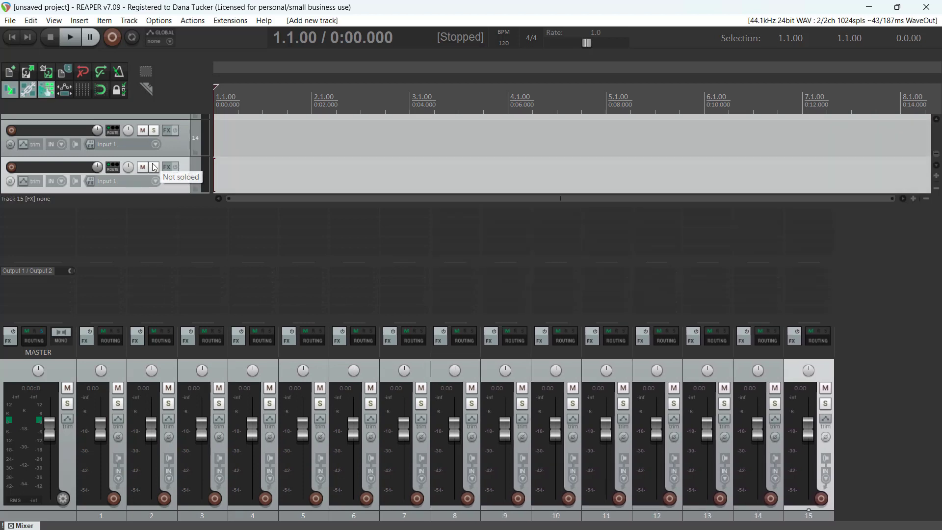
{"action": "key", "text": "ctrl+t"}
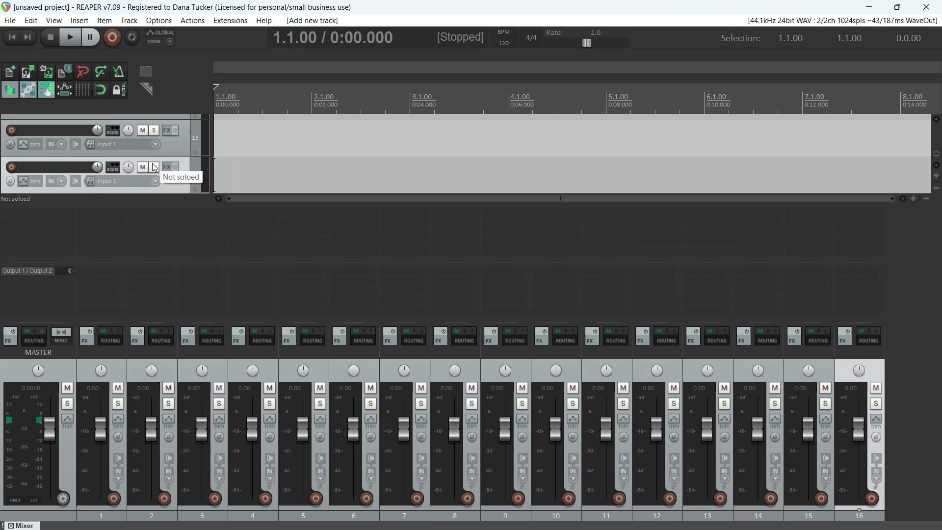
Step: Save the project as a project template named "X32 Rack"
{"action": "left_click", "coordinate": [10, 22]}
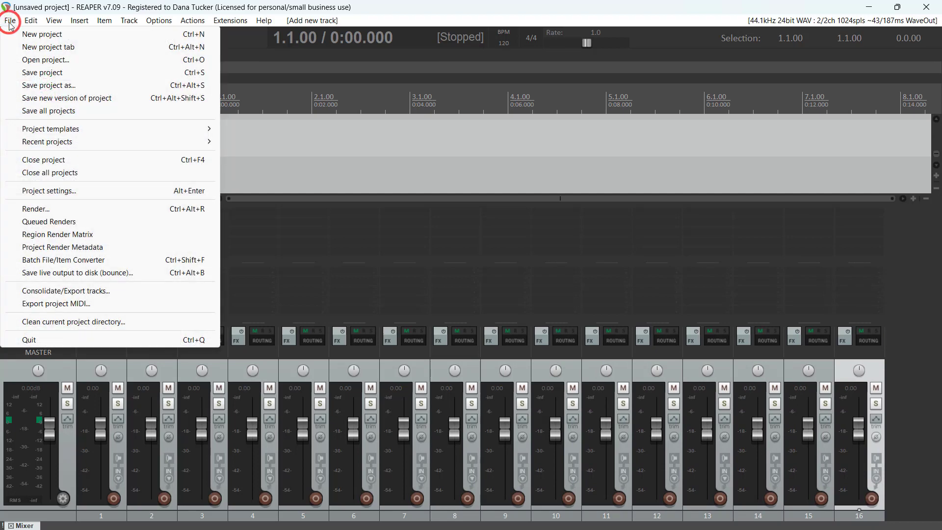
{"action": "mouse_move", "coordinate": [35, 130]}
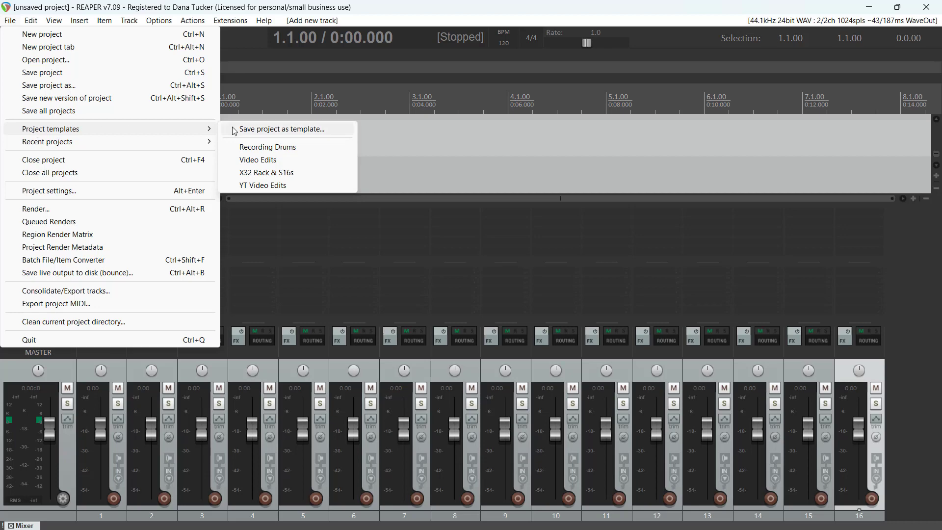
{"action": "left_click", "coordinate": [270, 130]}
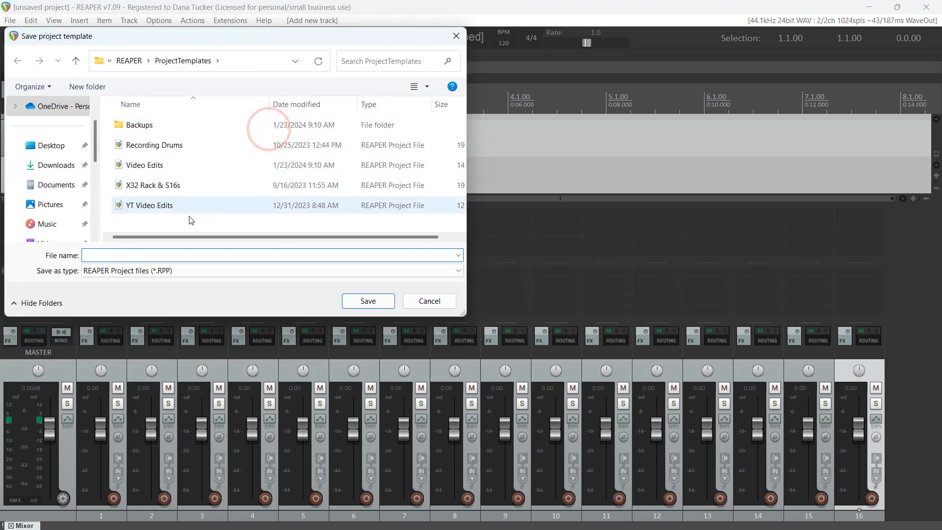
{"action": "left_click", "coordinate": [114, 255]}
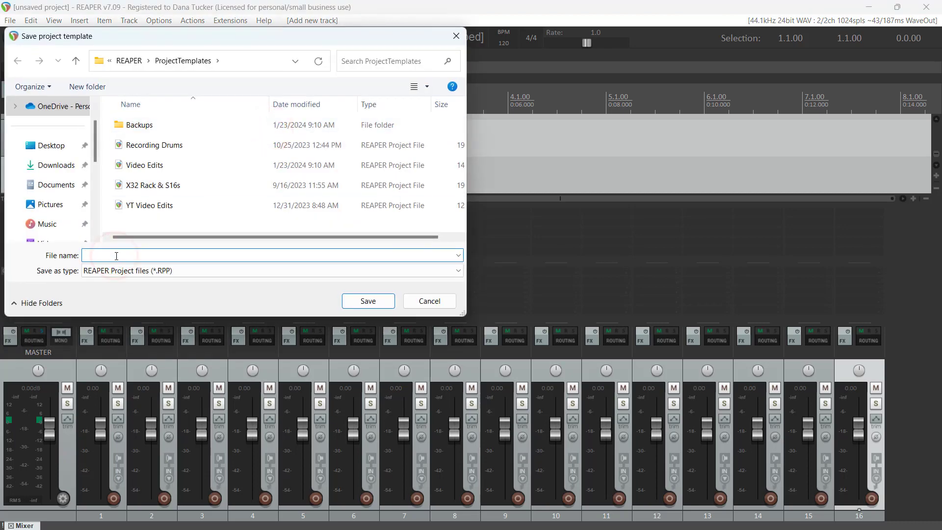
{"action": "type", "text": "X"}
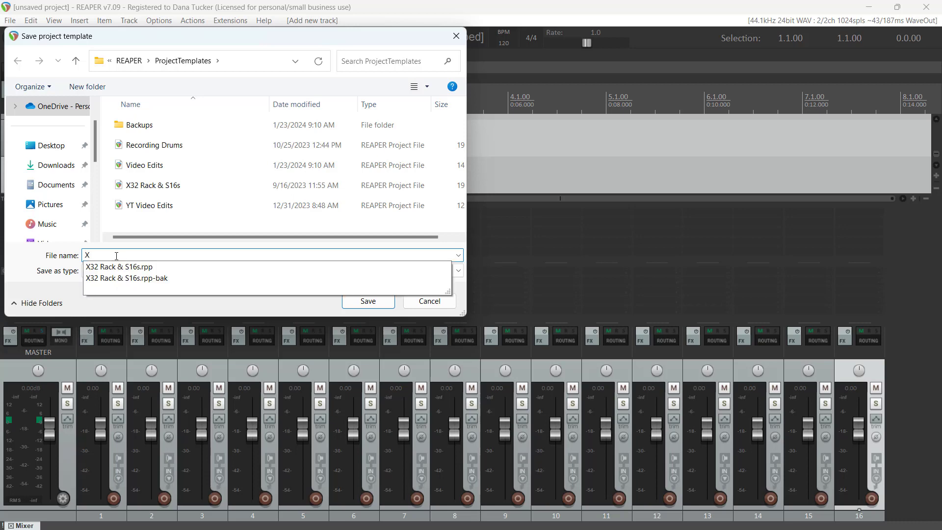
{"action": "type", "text": "32 Rack"}
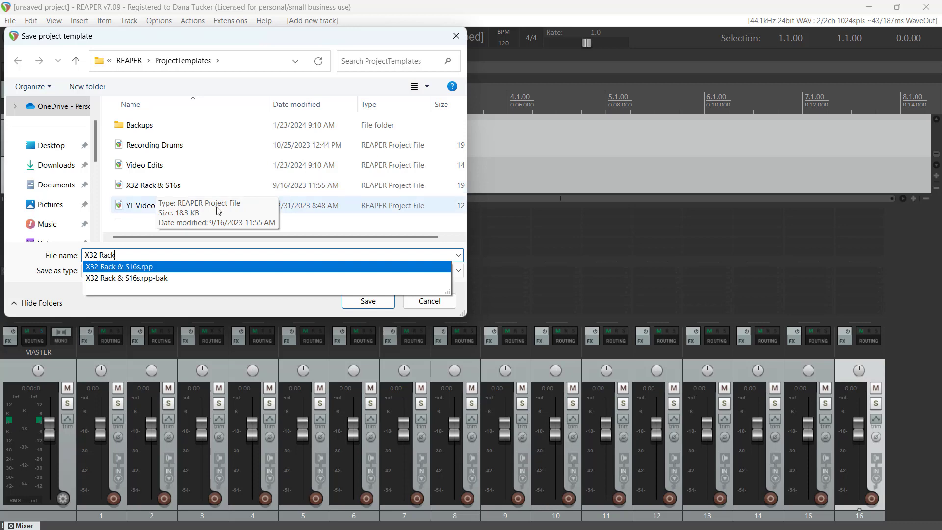
{"action": "left_click", "coordinate": [368, 302]}
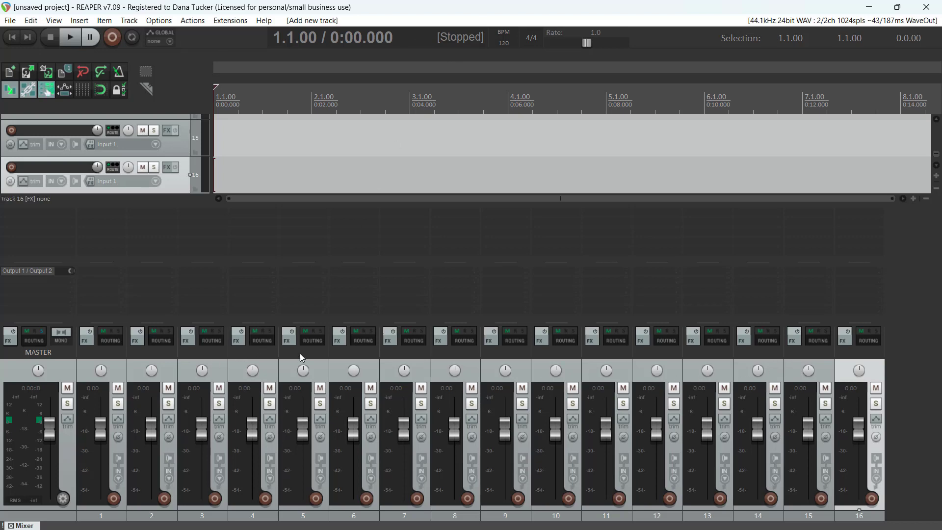
Step: Remove the Output 1 / Output 2 hardware send from the master track
{"action": "left_click", "coordinate": [116, 376]}
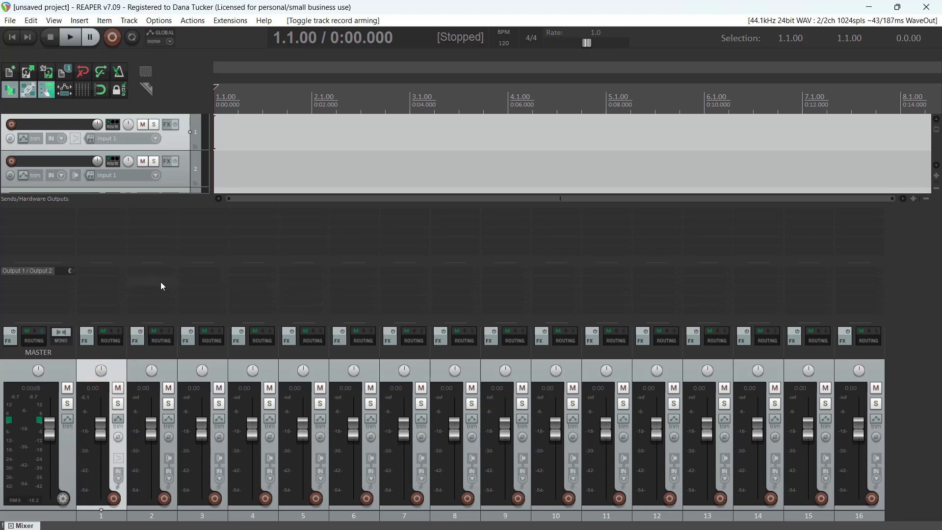
{"action": "left_click", "coordinate": [27, 269]}
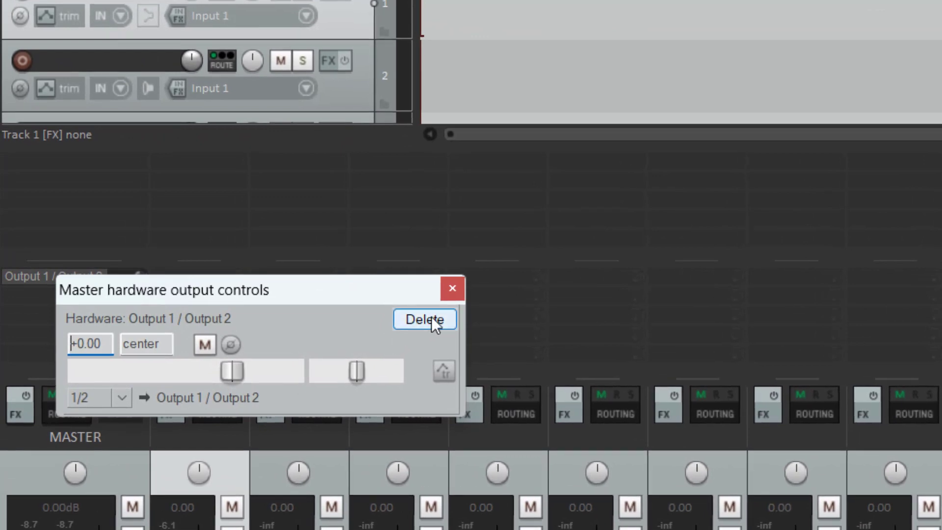
{"action": "left_click", "coordinate": [452, 285]}
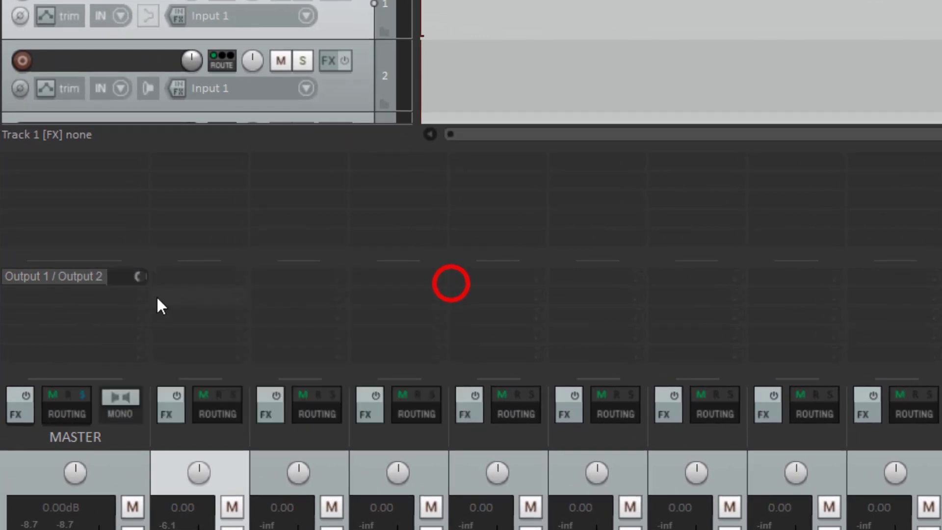
{"action": "right_click", "coordinate": [50, 277]}
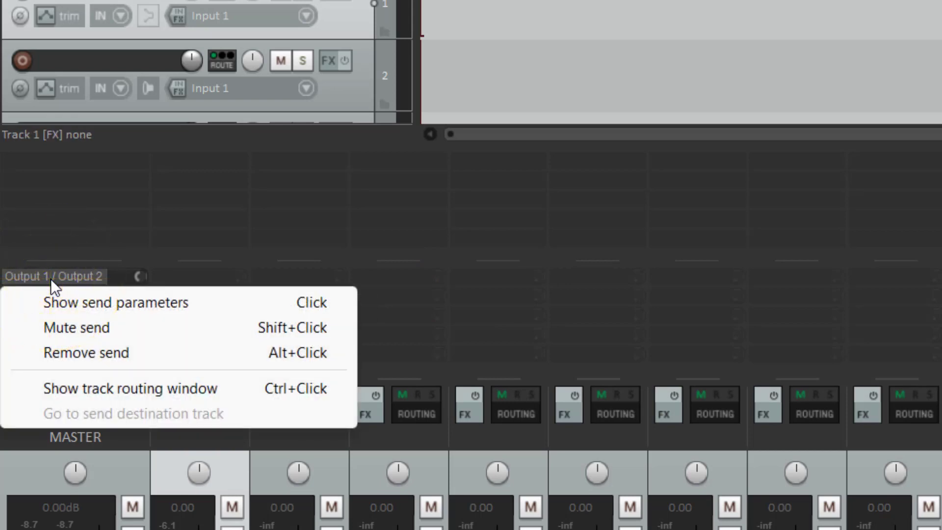
{"action": "left_click", "coordinate": [67, 354]}
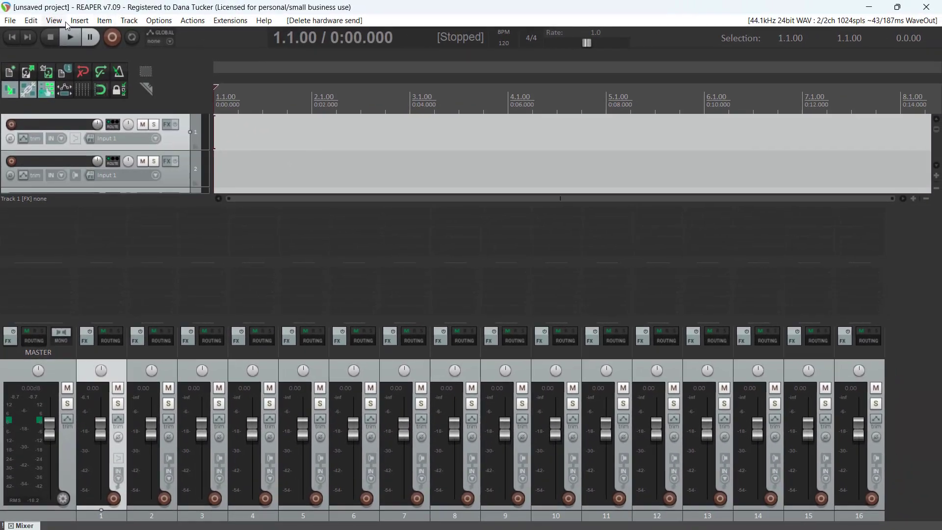
Step: Examine the available inputs and outputs in the Routing Matrix, and close it
{"action": "left_click", "coordinate": [55, 22]}
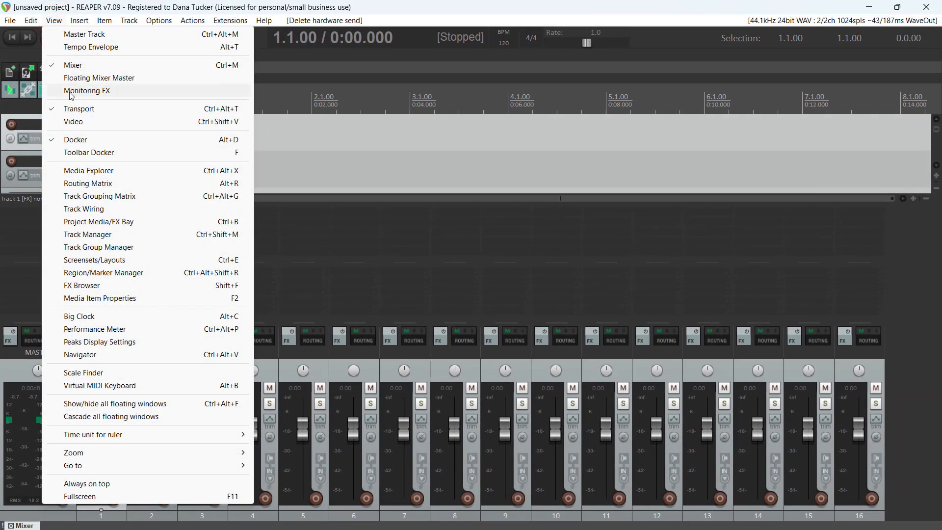
{"action": "left_click", "coordinate": [87, 184]}
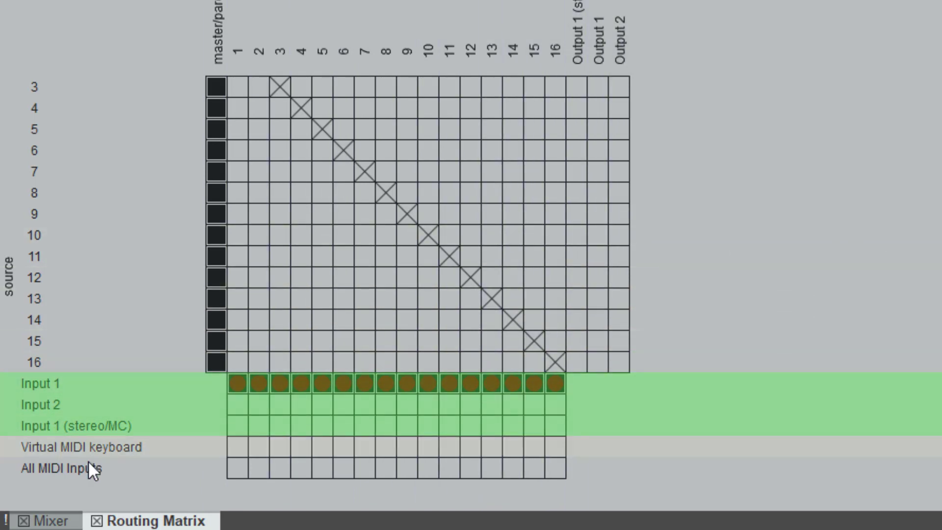
{"action": "left_click", "coordinate": [97, 520]}
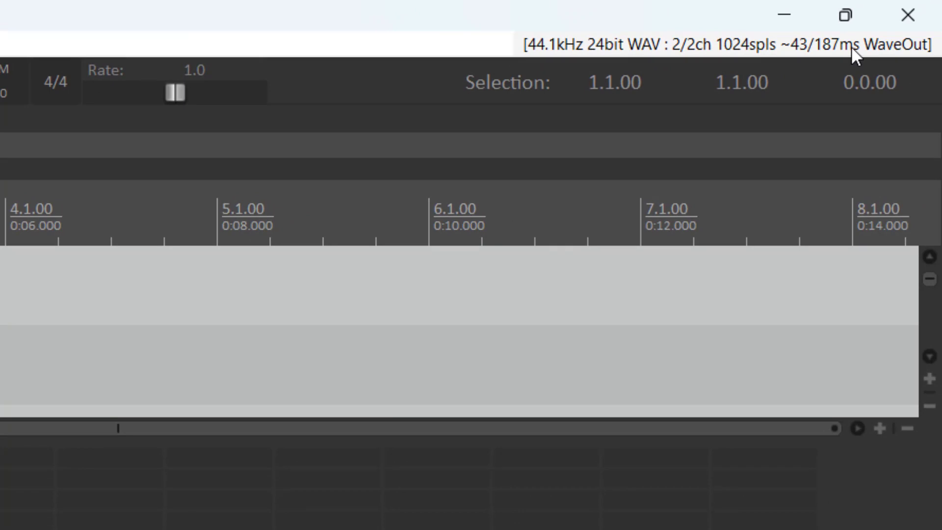
Step: Set the audio system to ASIO in the audio device preferences, check the last input and last output choices, and accept the settings
{"action": "left_click", "coordinate": [851, 46]}
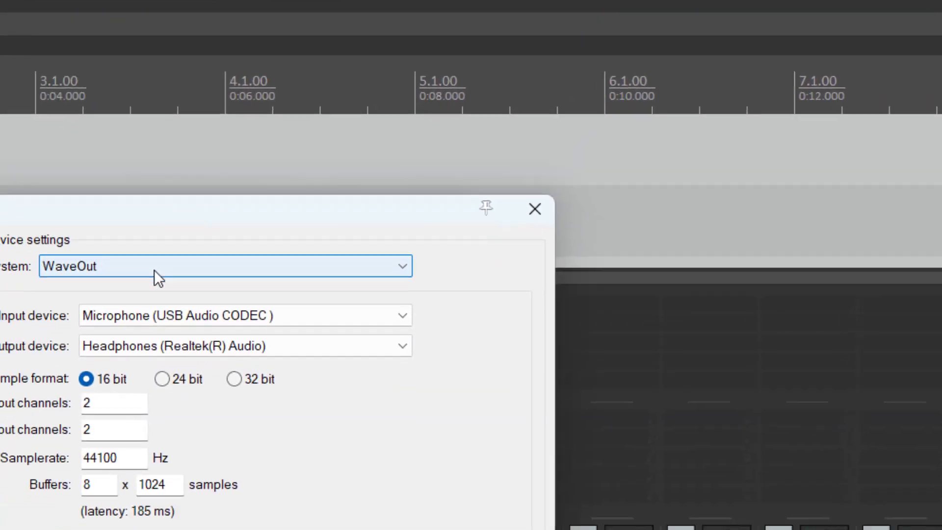
{"action": "left_click", "coordinate": [45, 338]}
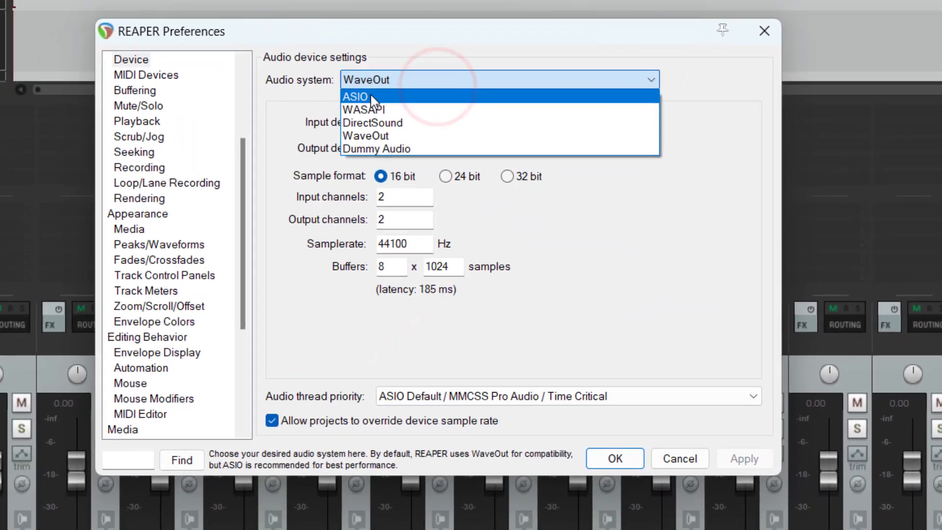
{"action": "left_click", "coordinate": [374, 98]}
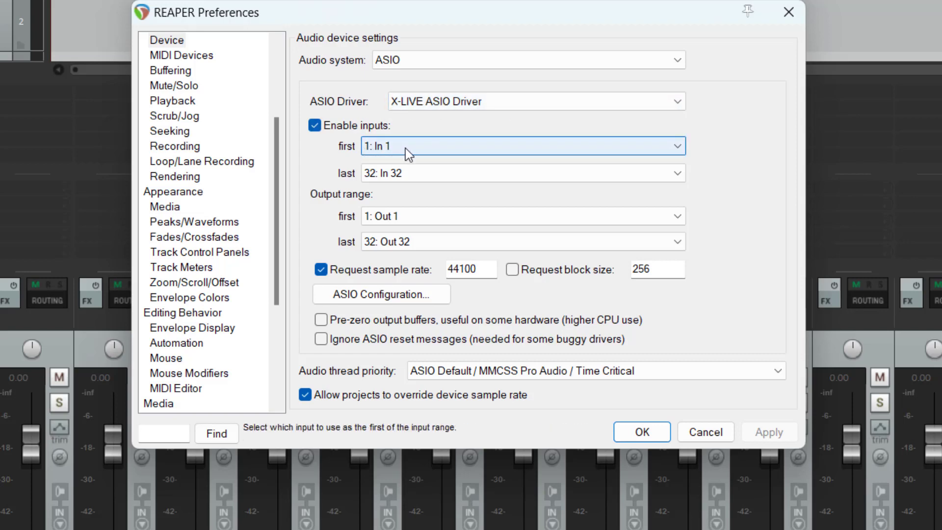
{"action": "left_click", "coordinate": [418, 176]}
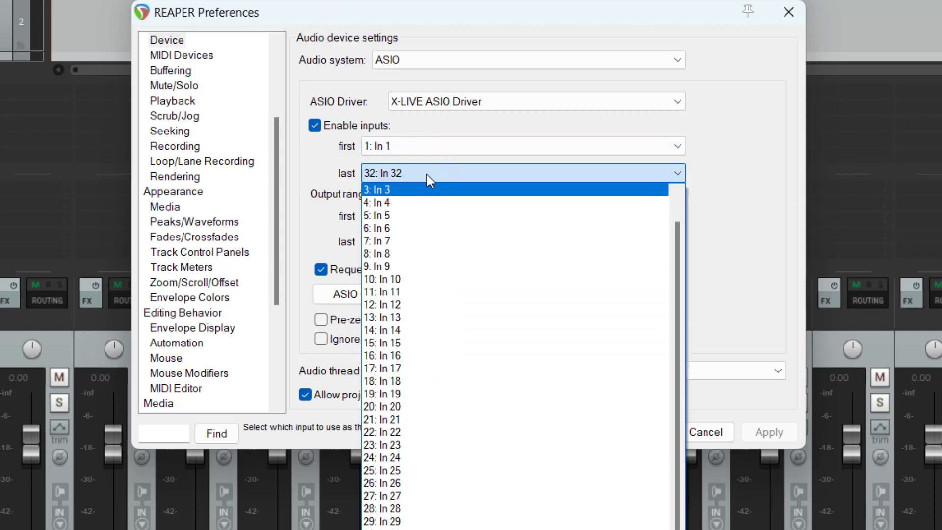
{"action": "left_click", "coordinate": [426, 174]}
{"action": "left_click", "coordinate": [412, 241]}
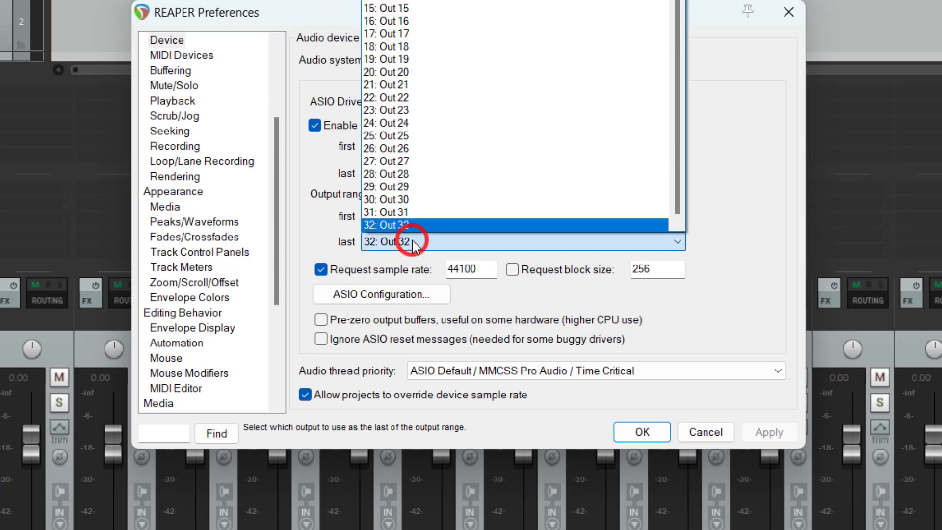
{"action": "left_click", "coordinate": [421, 243]}
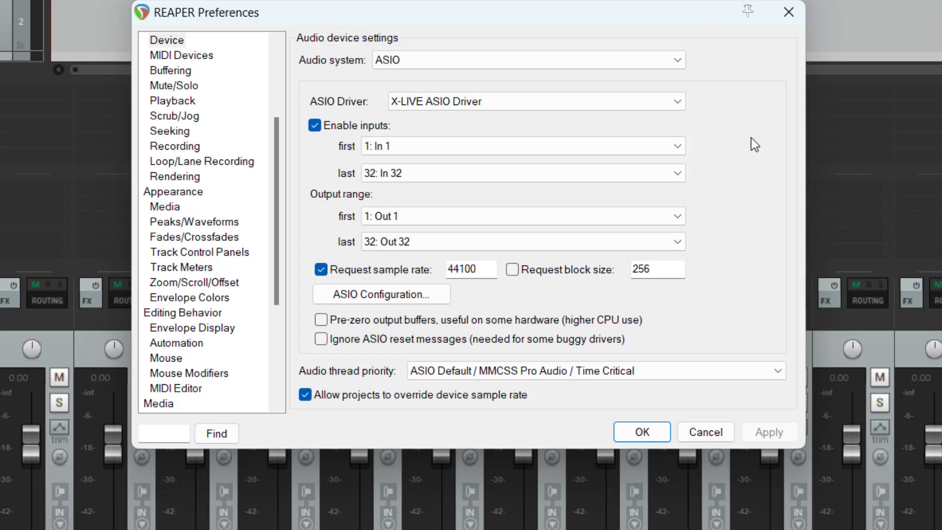
{"action": "left_click", "coordinate": [633, 436]}
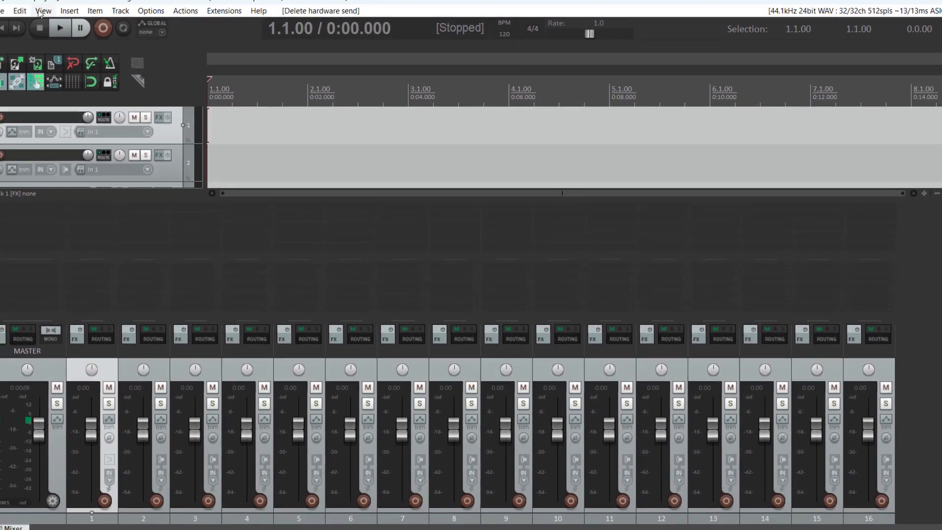
Step: Assign record inputs In 2, In 3, In 4 and In 5 to tracks 2, 3, 4 and 5 in the Routing Matrix, and close it
{"action": "left_click", "coordinate": [54, 21]}
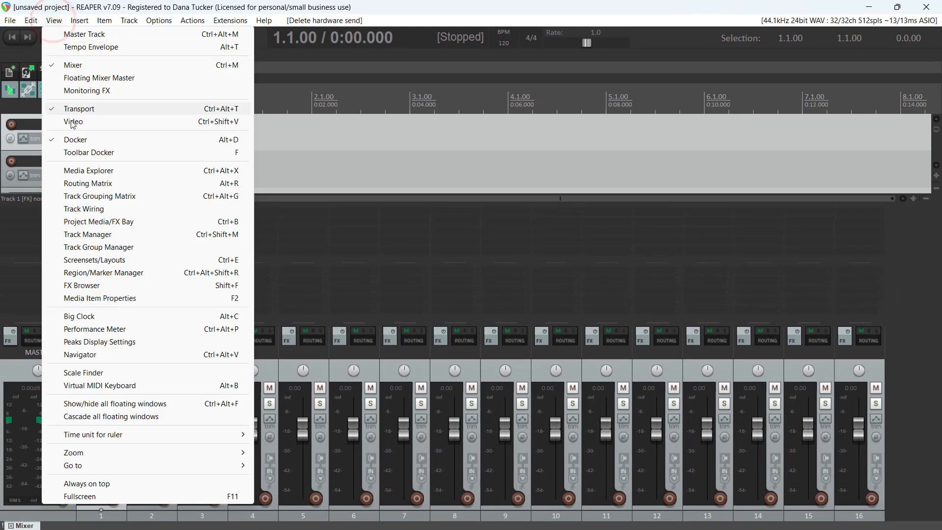
{"action": "left_click", "coordinate": [67, 188]}
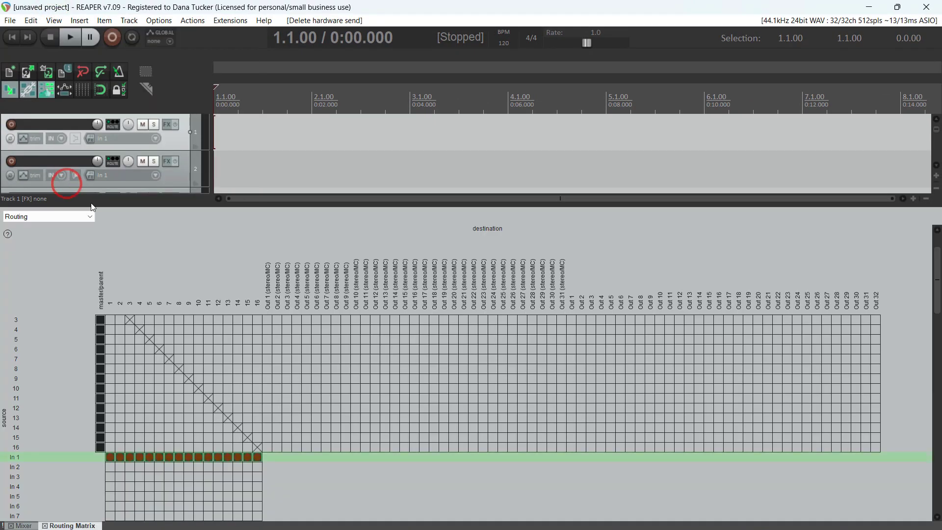
{"action": "scroll", "coordinate": [288, 373], "scroll_direction": "down", "scroll_amount": 4}
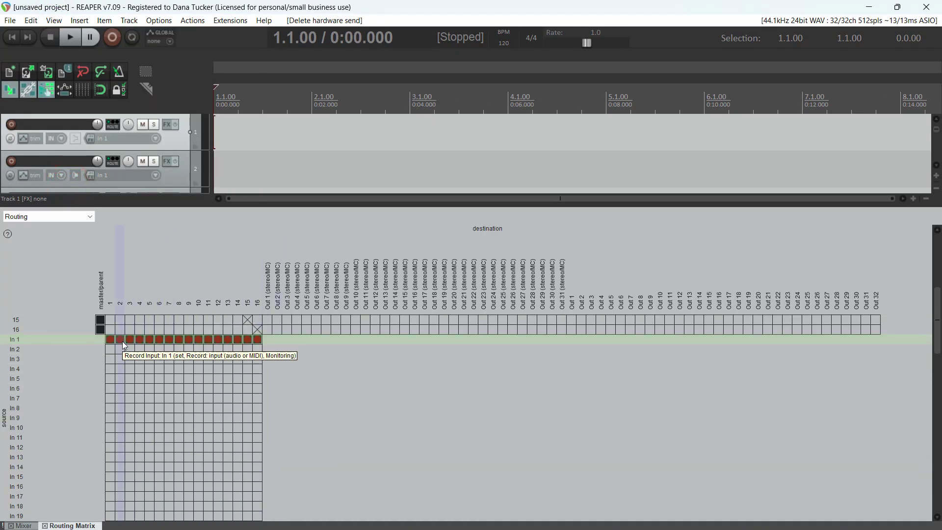
{"action": "scroll", "coordinate": [211, 377], "scroll_direction": "up", "scroll_amount": 3}
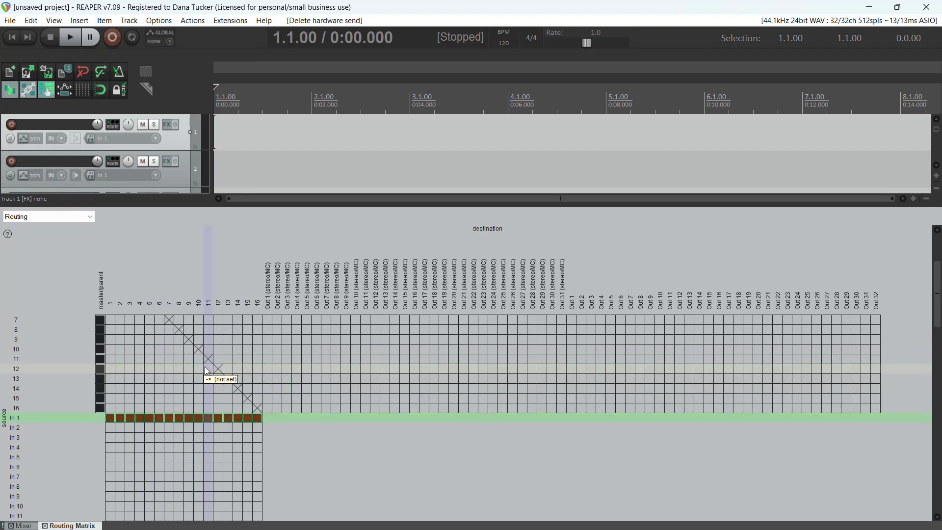
{"action": "scroll", "coordinate": [211, 380], "scroll_direction": "down", "scroll_amount": 3}
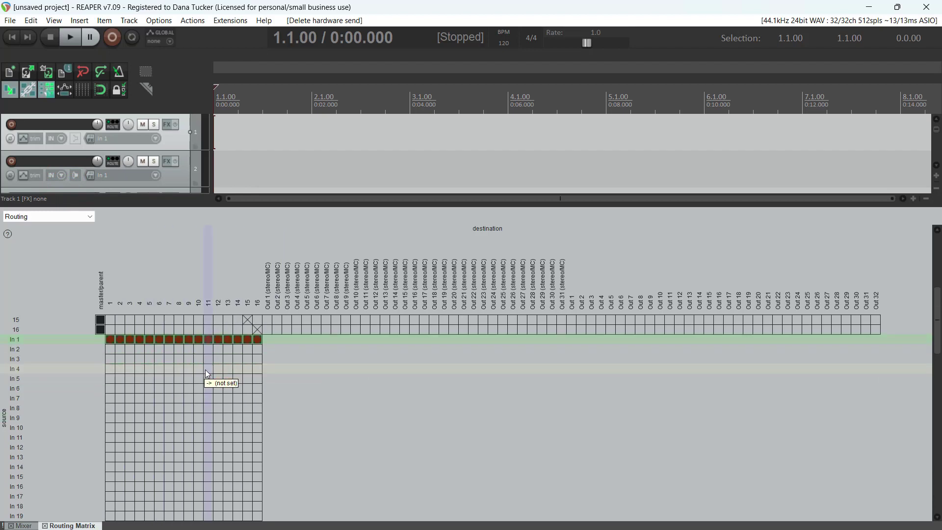
{"action": "left_click", "coordinate": [119, 348]}
{"action": "left_click", "coordinate": [130, 358]}
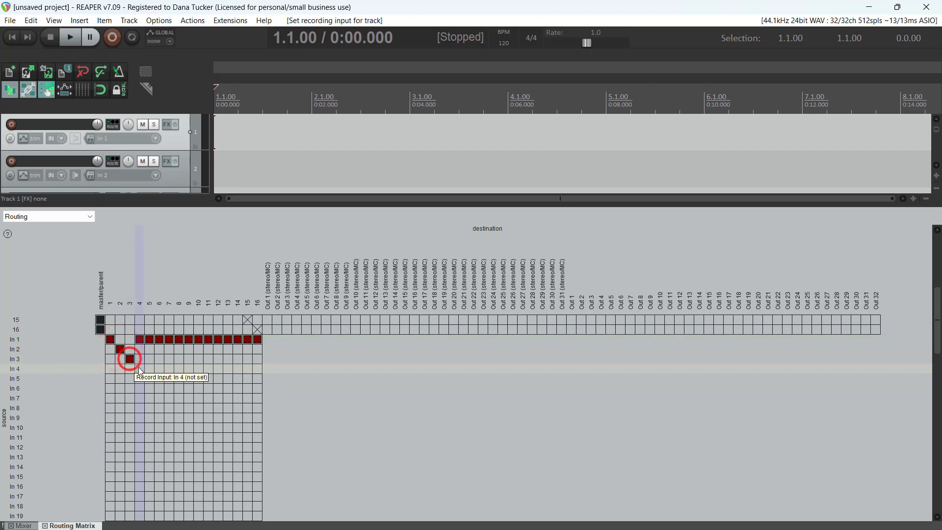
{"action": "left_click", "coordinate": [139, 368]}
{"action": "left_click", "coordinate": [149, 378]}
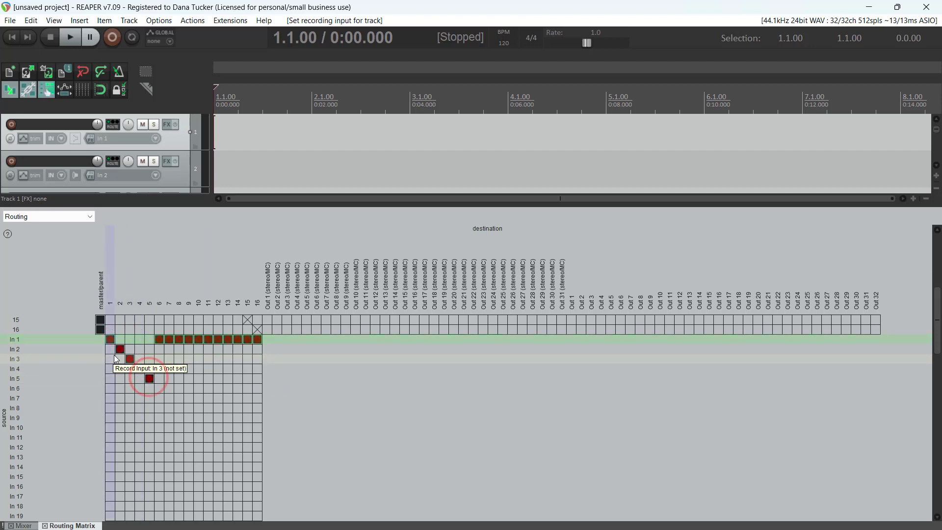
{"action": "left_click", "coordinate": [45, 526]}
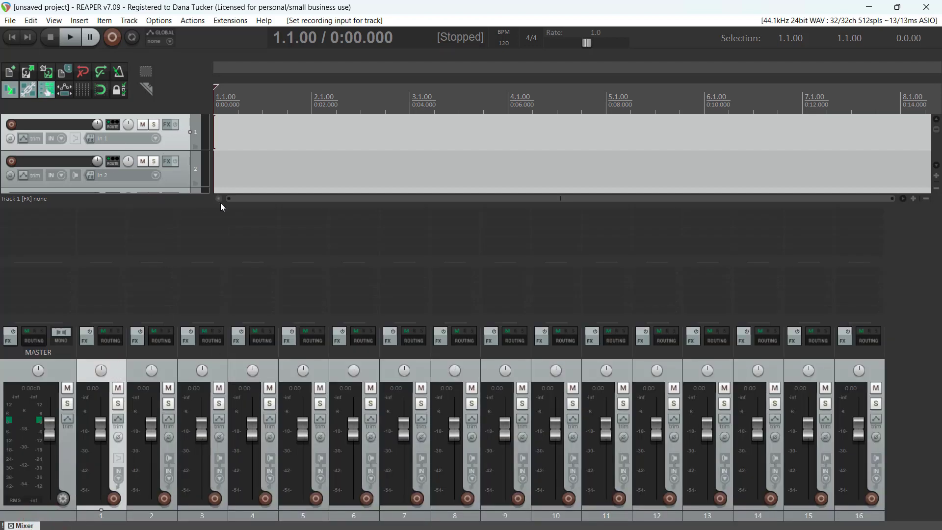
Step: Enlarge the track area and check the mono input choices of tracks 1 and 2, keeping In 2 for track 2
{"action": "left_click_drag", "start_coordinate": [217, 206], "coordinate": [216, 327]}
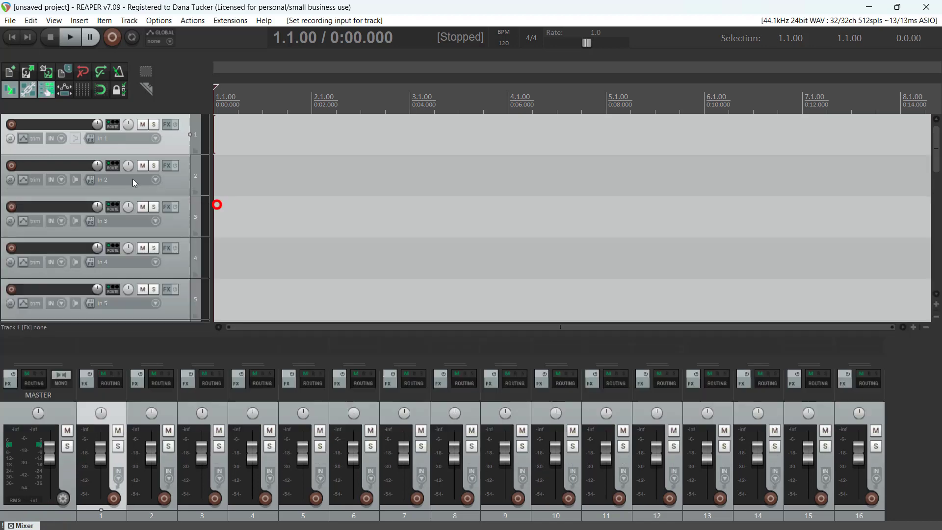
{"action": "left_click", "coordinate": [155, 139]}
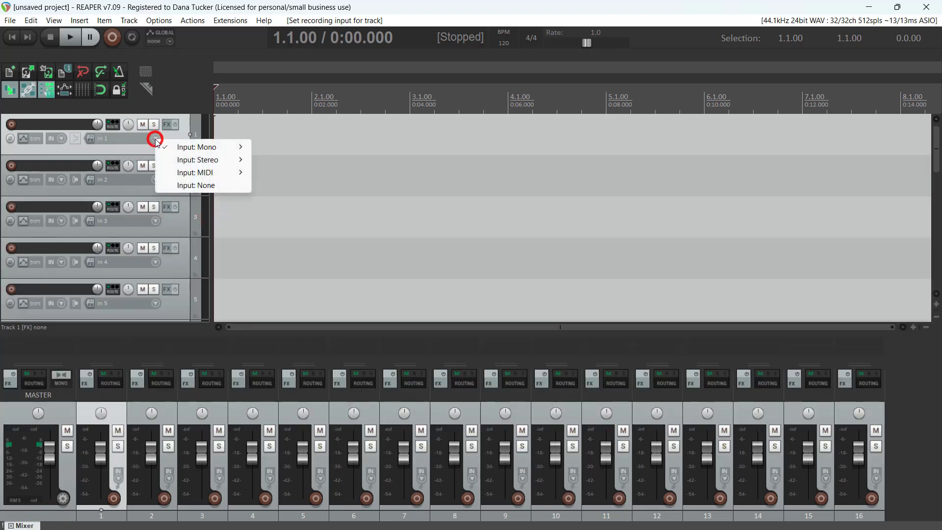
{"action": "mouse_move", "coordinate": [191, 152]}
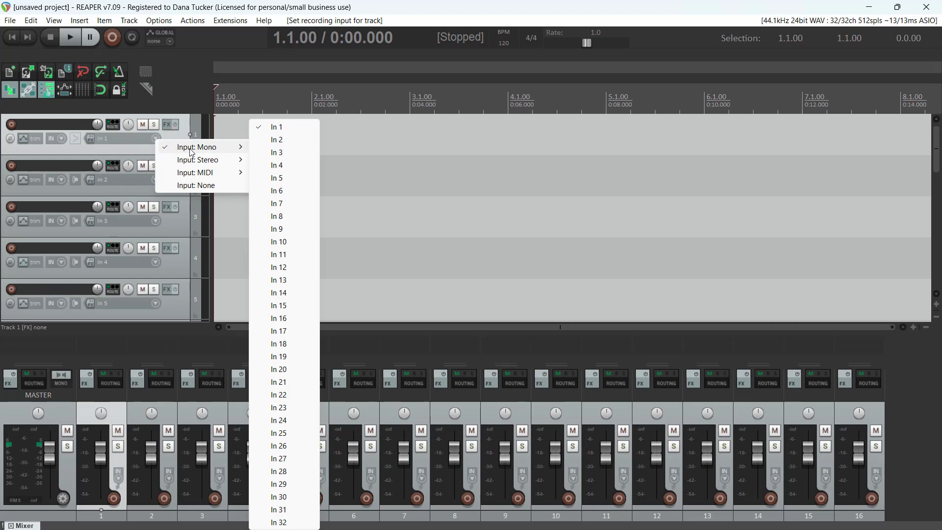
{"action": "left_click", "coordinate": [146, 192]}
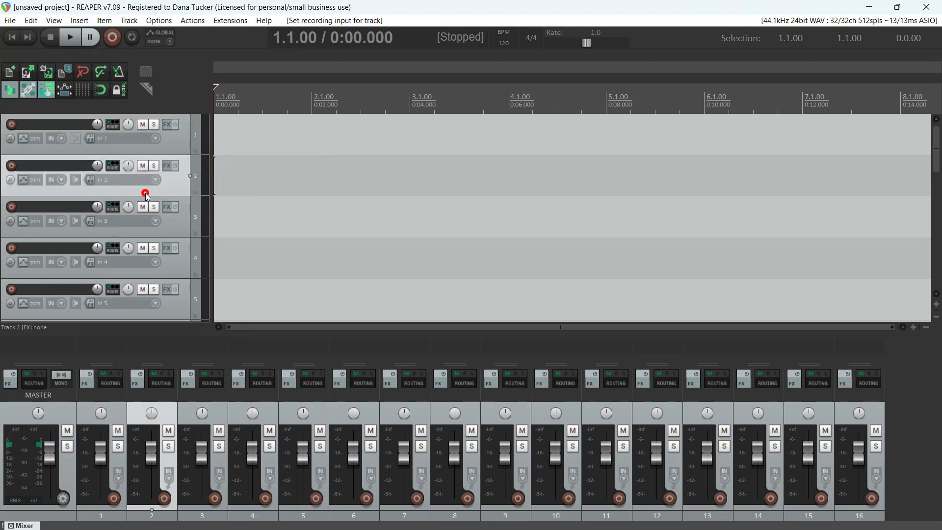
{"action": "left_click", "coordinate": [155, 180]}
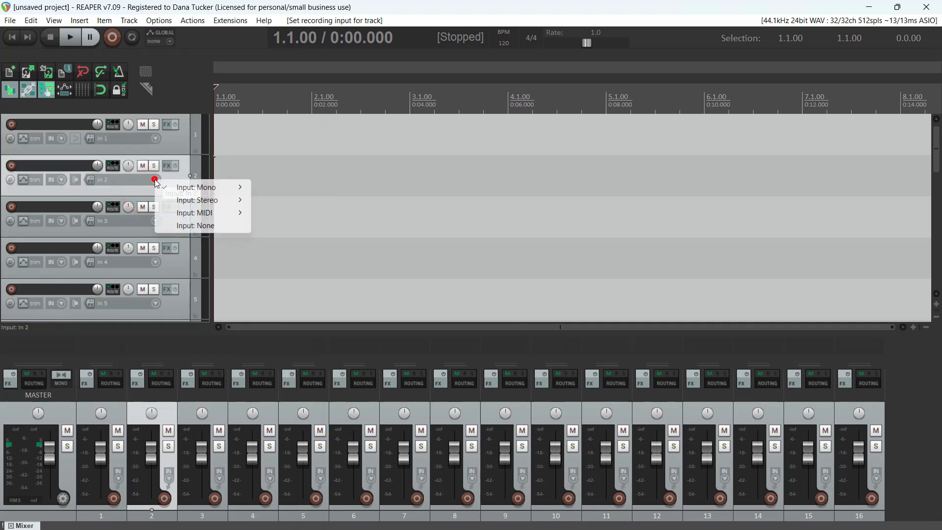
{"action": "mouse_move", "coordinate": [187, 188]}
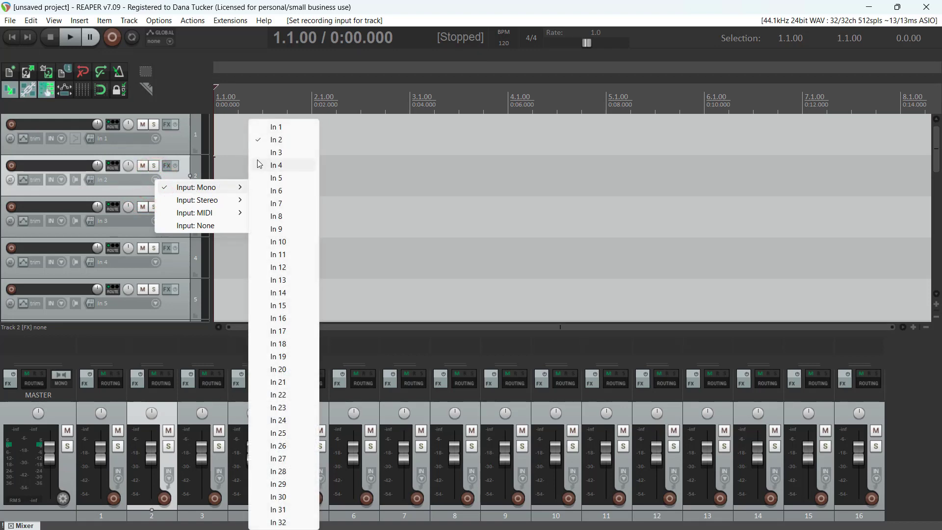
{"action": "left_click", "coordinate": [277, 141]}
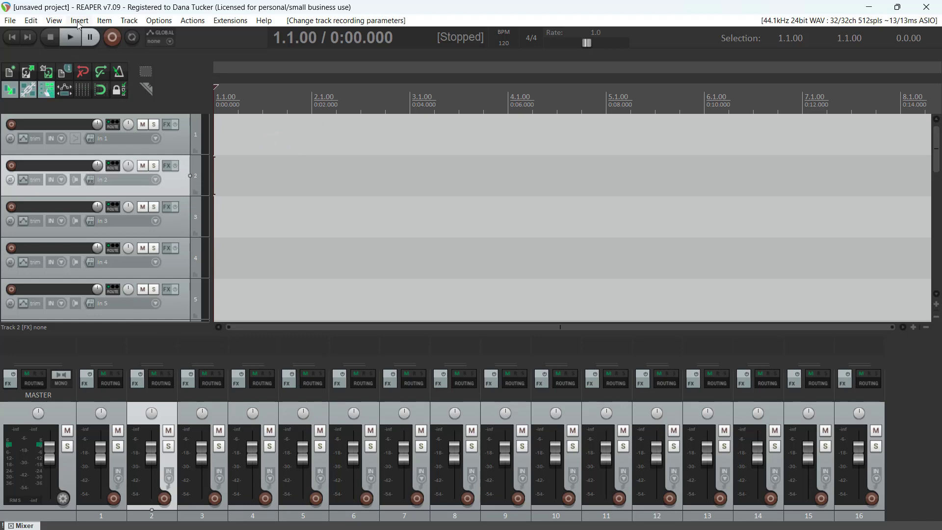
Step: Assign record inputs In 6 through In 11 to tracks 6 through 11 respectively in the Routing Matrix
{"action": "left_click", "coordinate": [51, 21]}
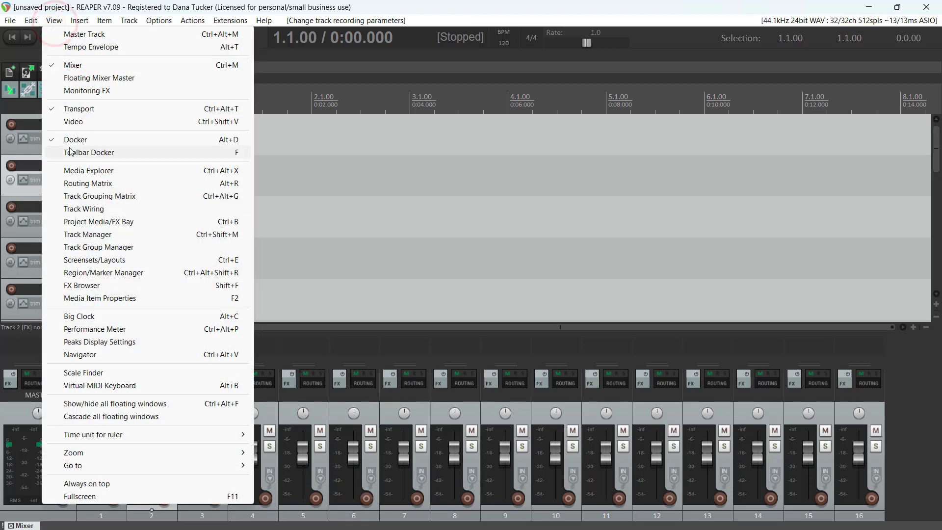
{"action": "left_click", "coordinate": [71, 184]}
{"action": "scroll", "coordinate": [205, 440], "scroll_direction": "down", "scroll_amount": 5}
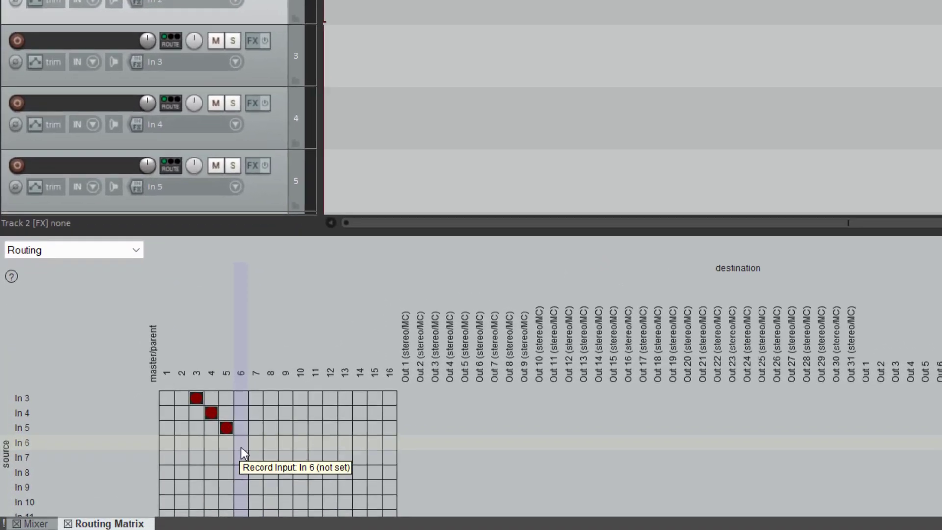
{"action": "left_click", "coordinate": [163, 470]}
{"action": "left_click", "coordinate": [297, 445]}
{"action": "left_click", "coordinate": [314, 462]}
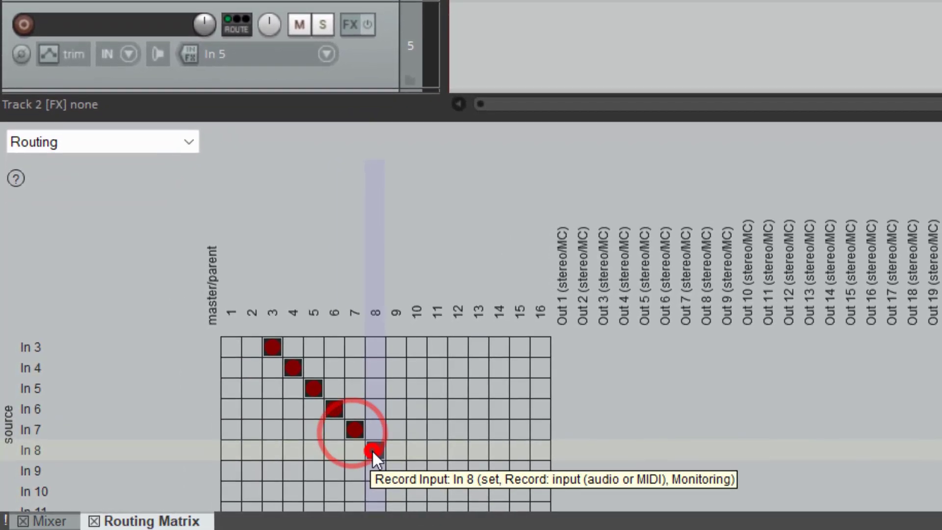
{"action": "left_click", "coordinate": [393, 472]}
{"action": "left_click", "coordinate": [416, 492]}
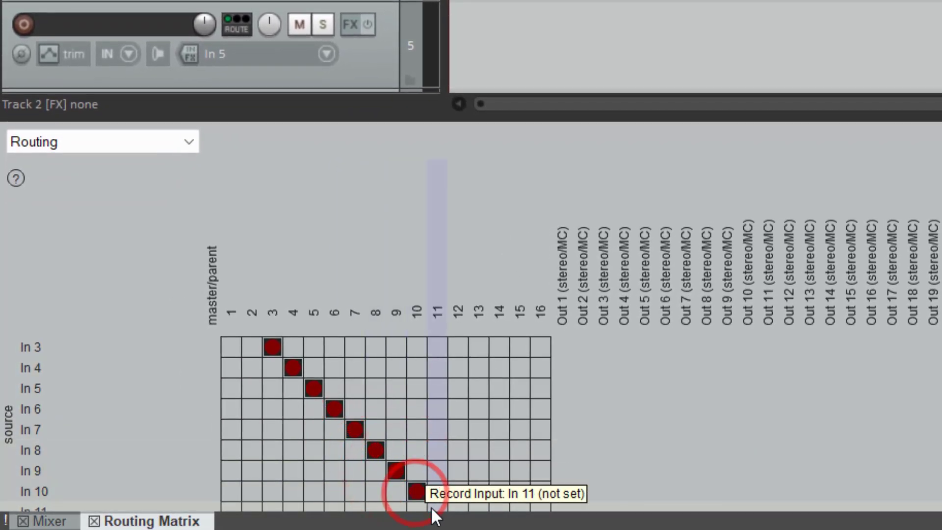
{"action": "left_click", "coordinate": [432, 507]}
Step: Assign record inputs In 12 through In 16 to tracks 12 through 16 respectively, and check the inputs beyond 16
{"action": "scroll", "coordinate": [431, 506], "scroll_direction": "down", "scroll_amount": 4}
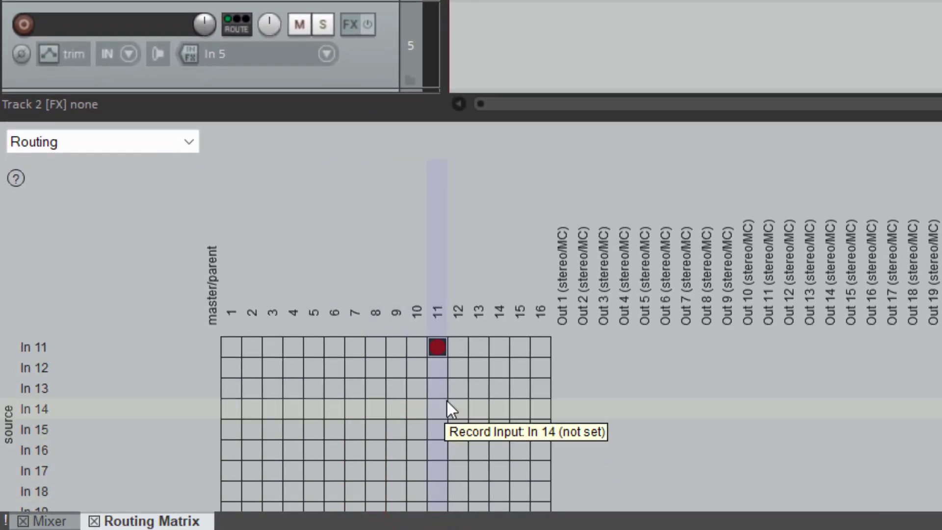
{"action": "left_click", "coordinate": [459, 368]}
{"action": "left_click", "coordinate": [475, 388]}
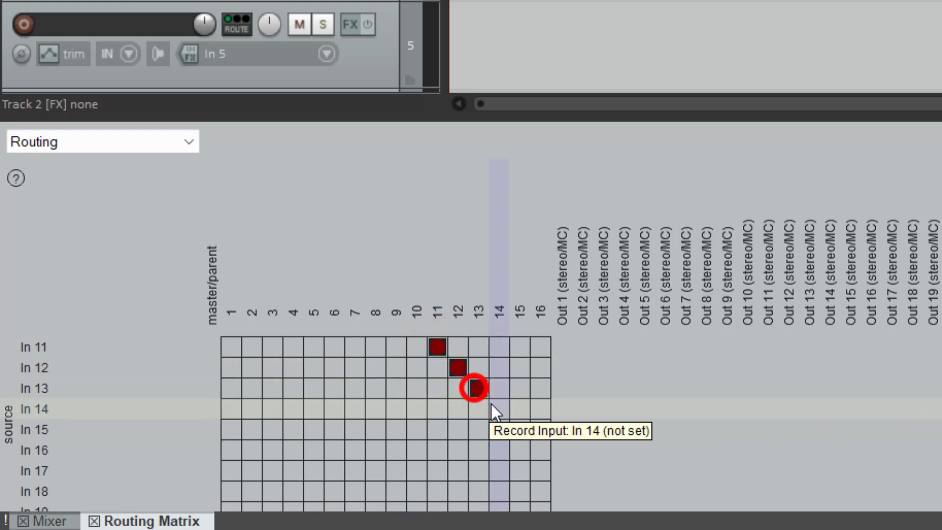
{"action": "left_click", "coordinate": [496, 409]}
{"action": "left_click", "coordinate": [517, 428]}
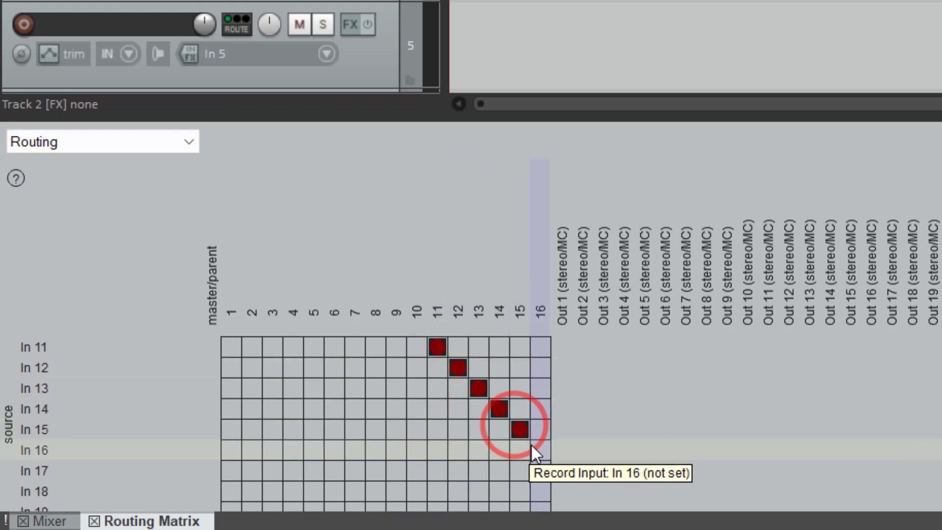
{"action": "left_click", "coordinate": [531, 445]}
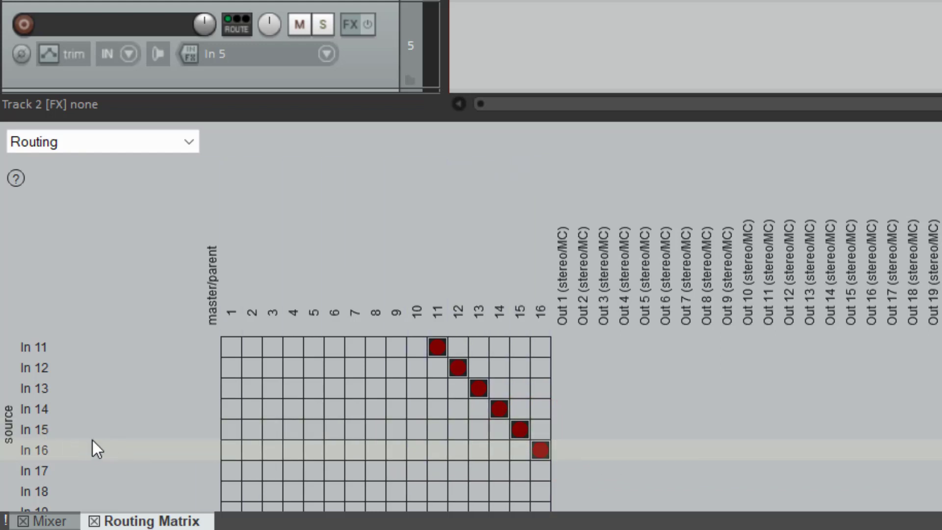
{"action": "scroll", "coordinate": [541, 441], "scroll_direction": "down", "scroll_amount": 3}
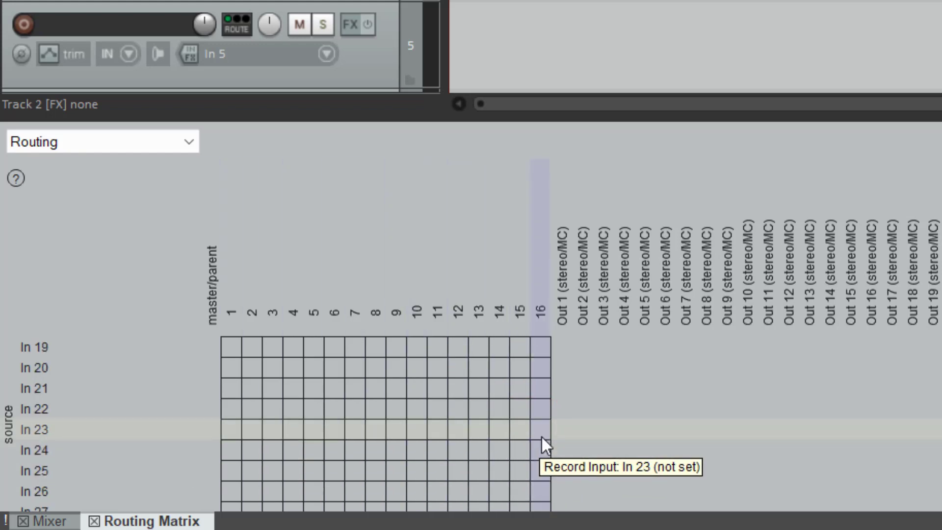
{"action": "scroll", "coordinate": [542, 435], "scroll_direction": "up", "scroll_amount": 3}
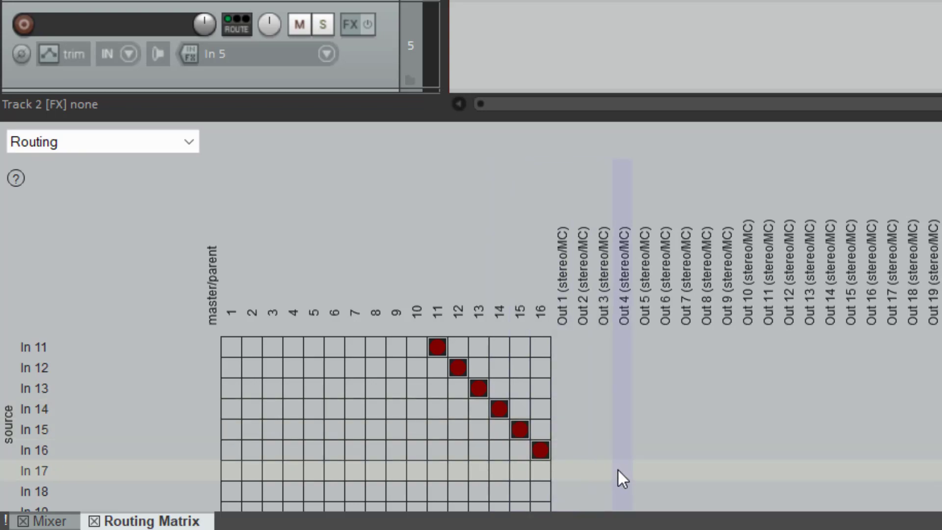
{"action": "scroll", "coordinate": [617, 469], "scroll_direction": "up", "scroll_amount": 4}
{"action": "scroll", "coordinate": [612, 461], "scroll_direction": "up", "scroll_amount": 4}
{"action": "scroll", "coordinate": [614, 460], "scroll_direction": "up", "scroll_amount": 3}
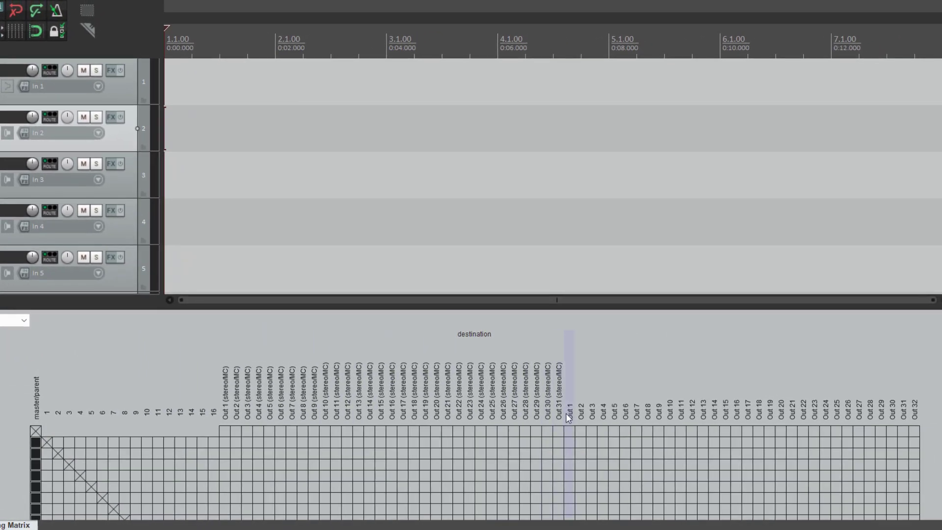
{"action": "left_click", "coordinate": [569, 429]}
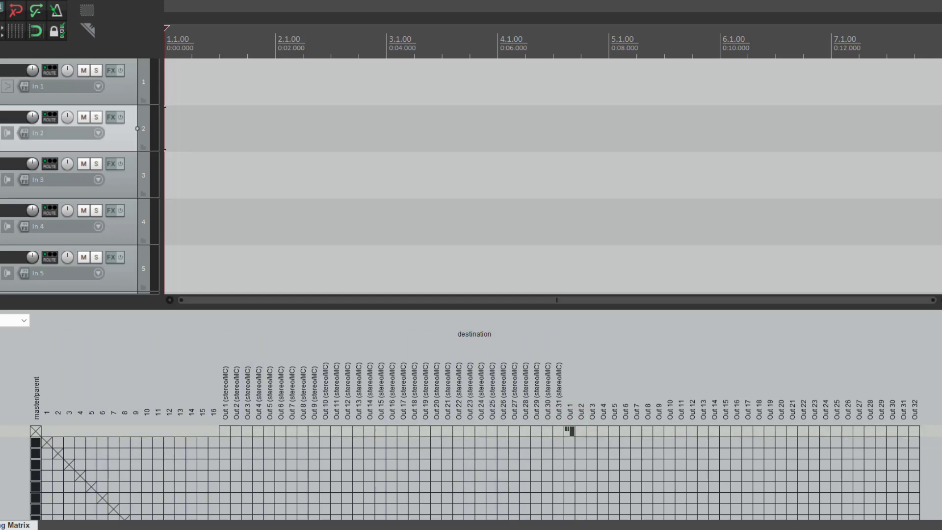
{"action": "right_click", "coordinate": [570, 429]}
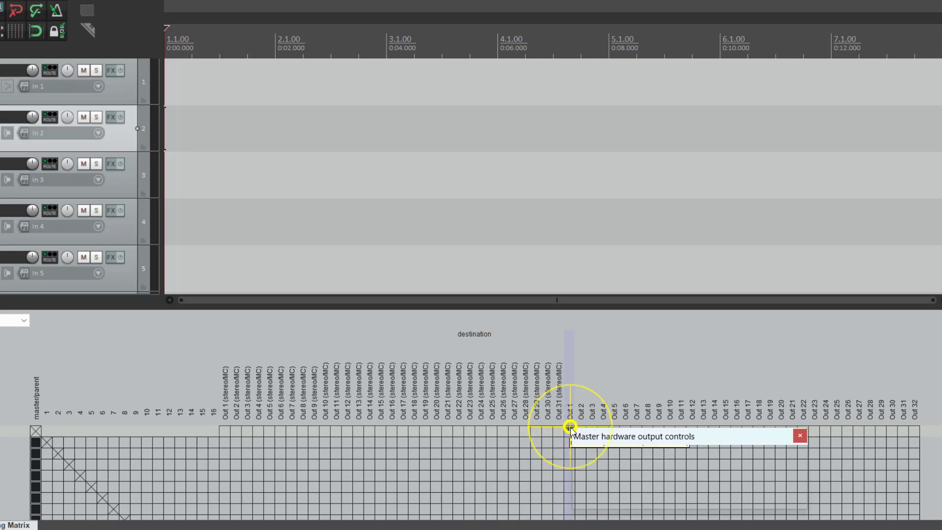
{"action": "left_click", "coordinate": [783, 453]}
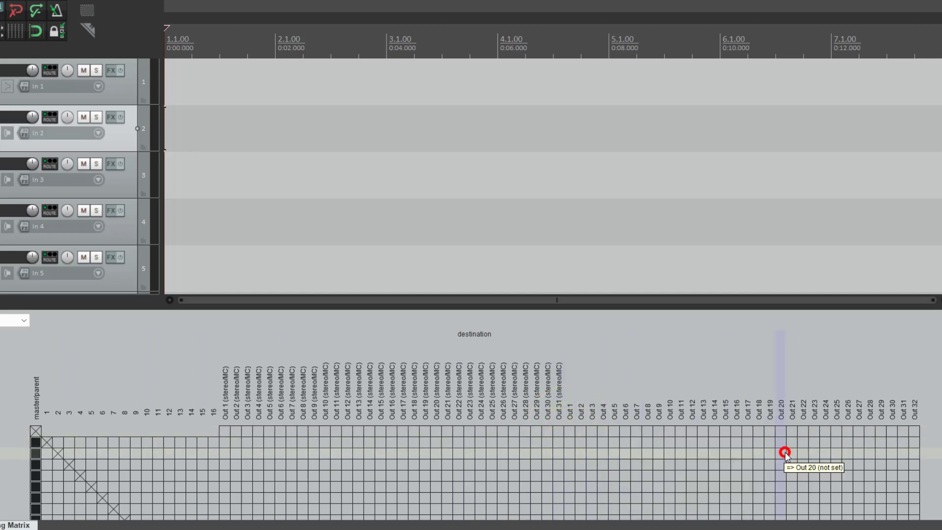
Step: Route tracks 1 through 5 to the individual mono hardware outputs Out 1 through Out 5 respectively
{"action": "scroll", "coordinate": [620, 395], "scroll_direction": "down", "scroll_amount": 2}
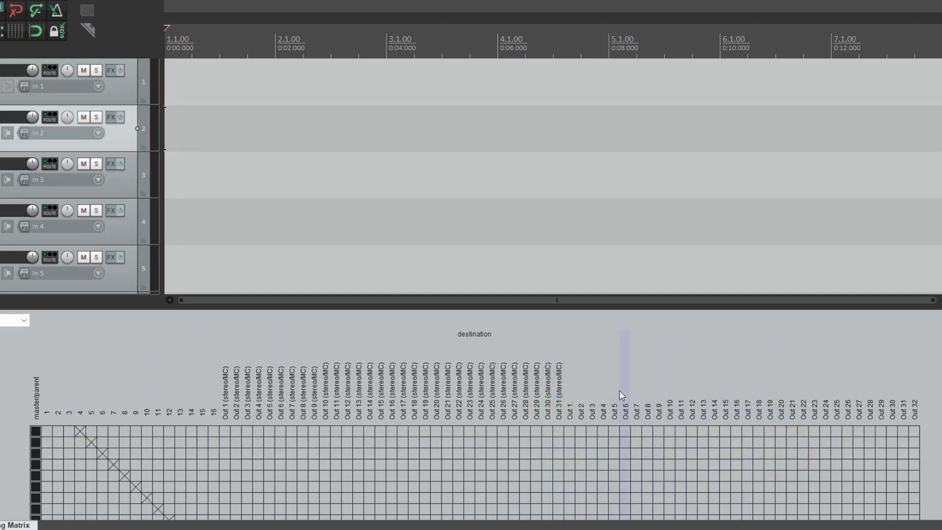
{"action": "scroll", "coordinate": [133, 417], "scroll_direction": "up", "scroll_amount": 2}
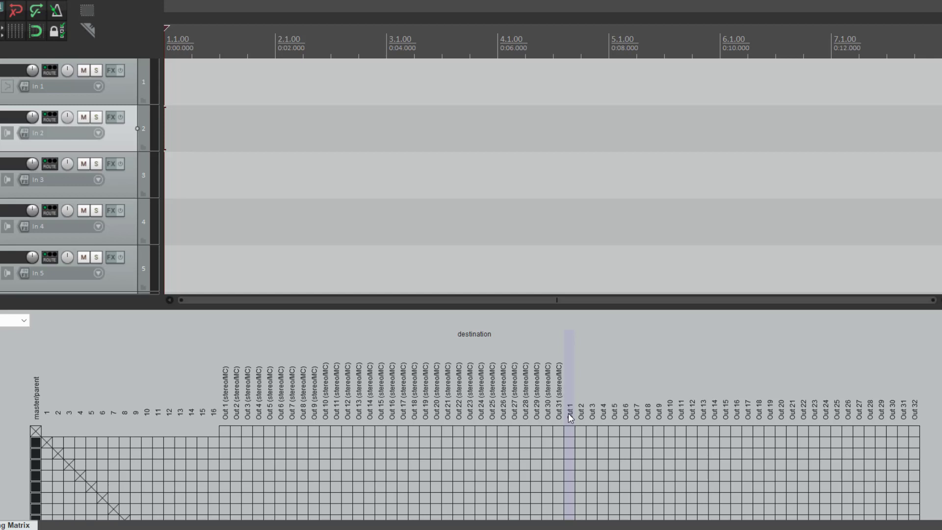
{"action": "left_click", "coordinate": [569, 441]}
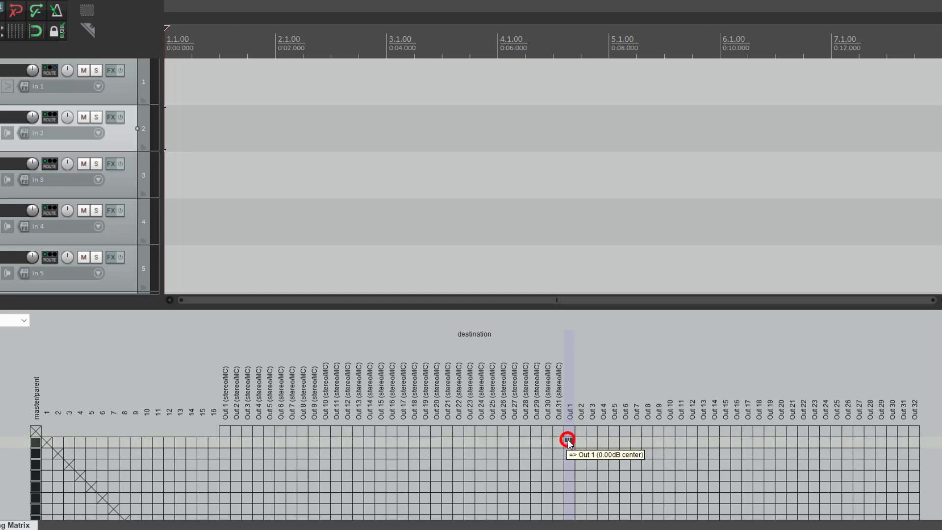
{"action": "left_click", "coordinate": [580, 451]}
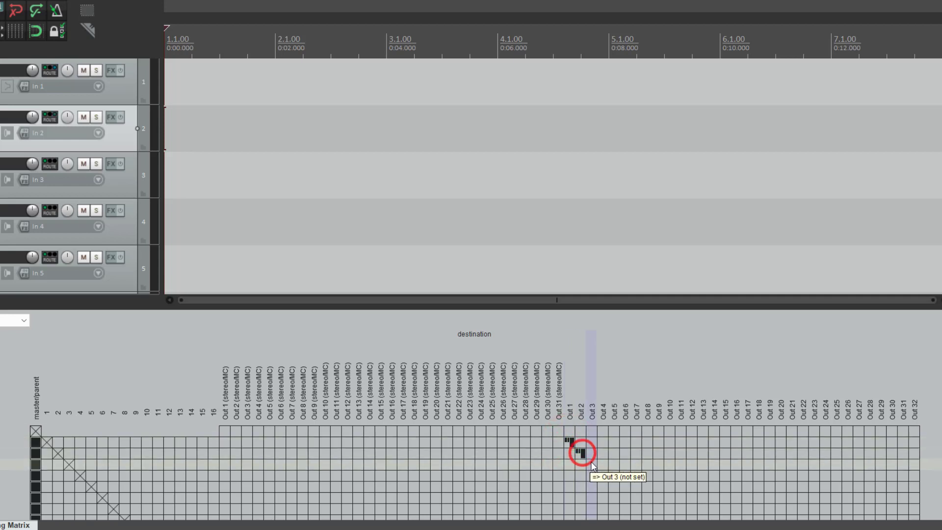
{"action": "left_click", "coordinate": [591, 462]}
{"action": "left_click", "coordinate": [603, 474]}
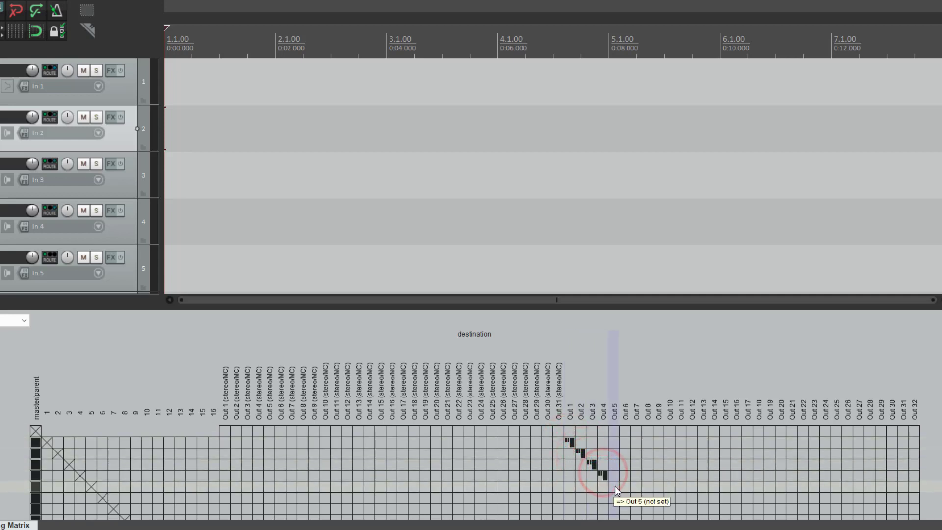
{"action": "left_click", "coordinate": [614, 485]}
Step: Route tracks 6 through 16 to the mono hardware outputs Out 6 through Out 16 respectively, and close the Routing Matrix
{"action": "scroll", "coordinate": [613, 487], "scroll_direction": "down", "scroll_amount": 3}
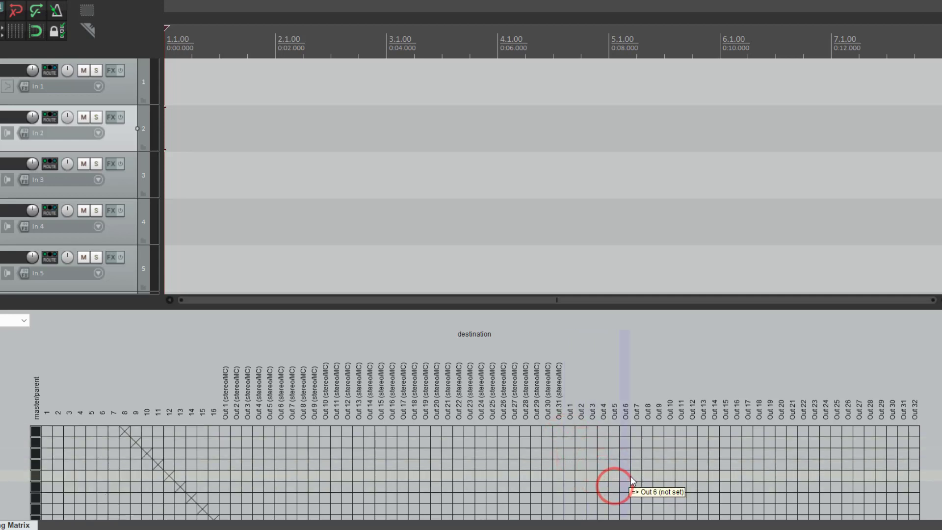
{"action": "left_click", "coordinate": [625, 453]}
{"action": "left_click", "coordinate": [637, 464]}
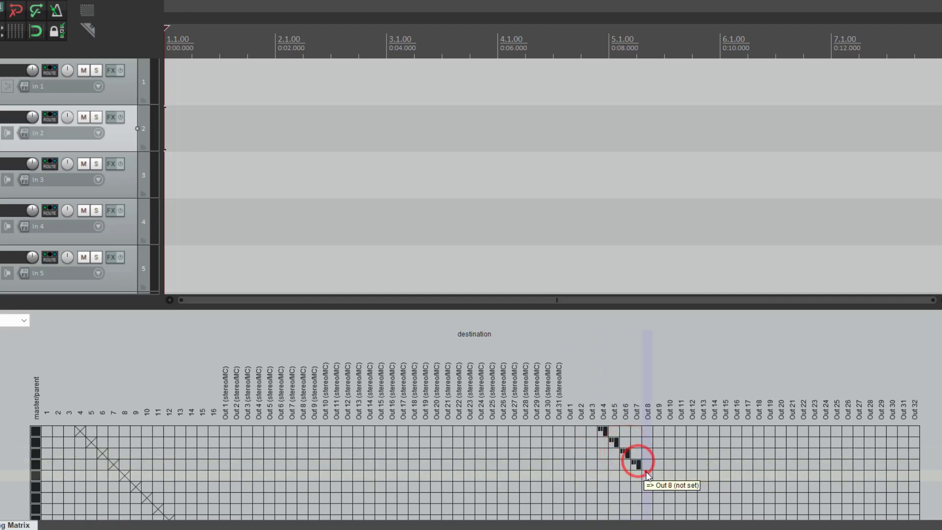
{"action": "left_click", "coordinate": [647, 475]}
{"action": "scroll", "coordinate": [657, 487], "scroll_direction": "up", "scroll_amount": 3}
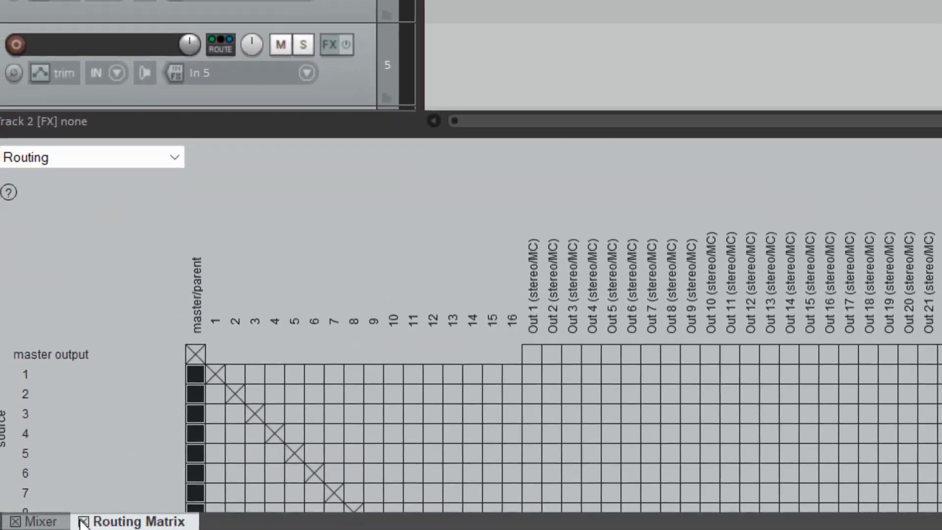
{"action": "left_click", "coordinate": [66, 522]}
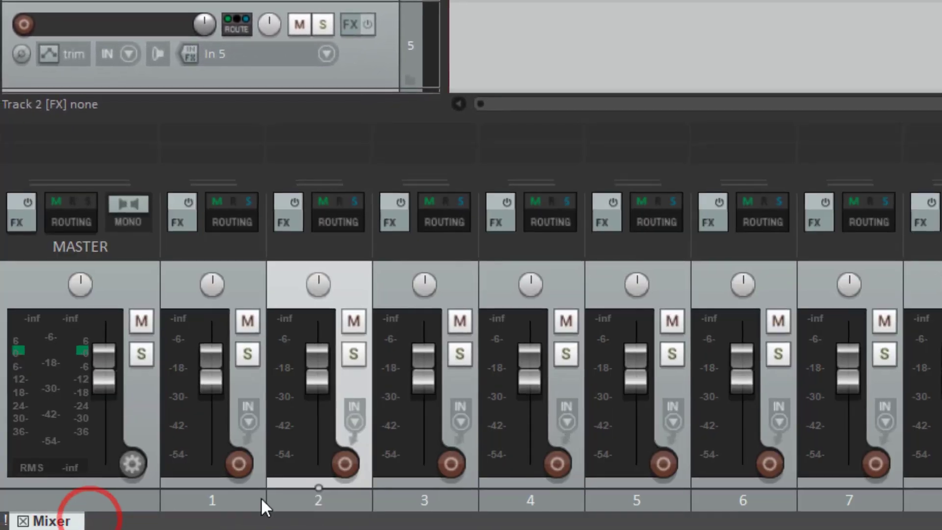
Step: Enlarge the mixer to show the tracks' hardware outputs, check track 1's Out 1 send controls, and close them
{"action": "left_click_drag", "start_coordinate": [739, 119], "coordinate": [740, 105]}
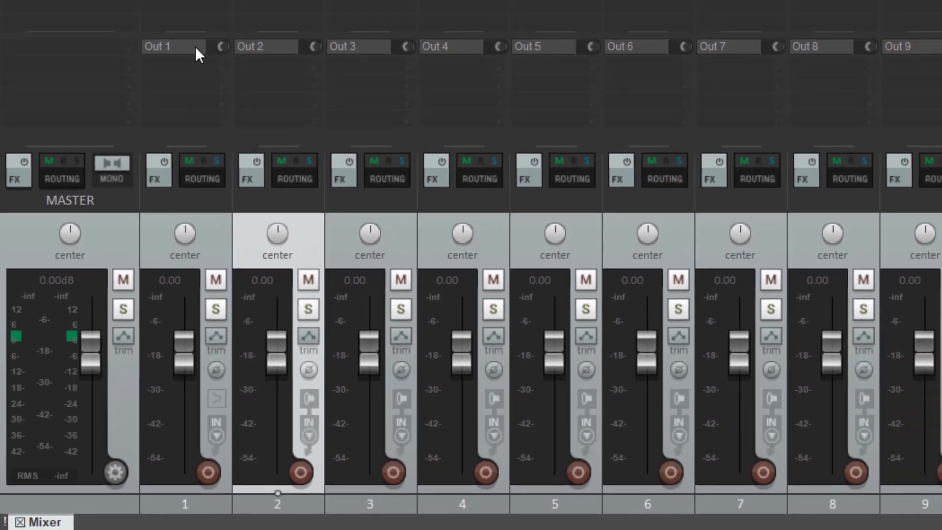
{"action": "left_click", "coordinate": [196, 48]}
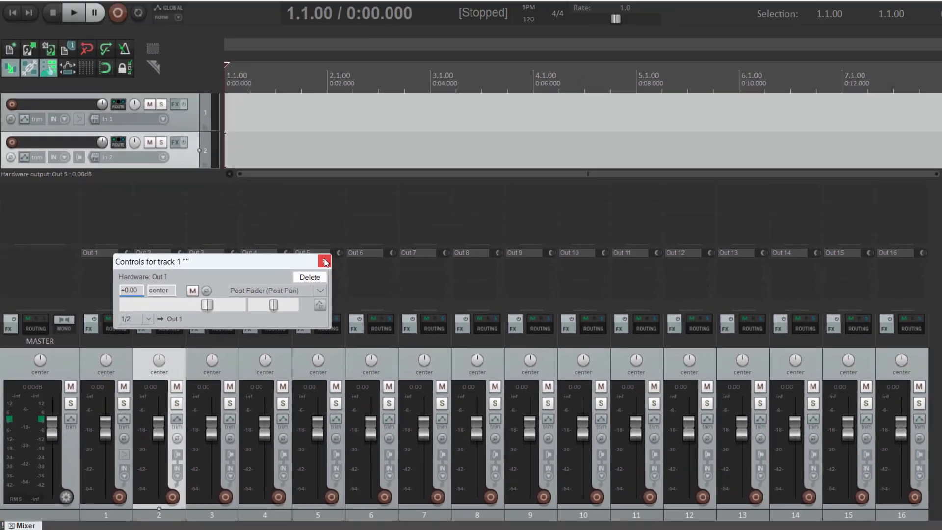
{"action": "left_click", "coordinate": [417, 182]}
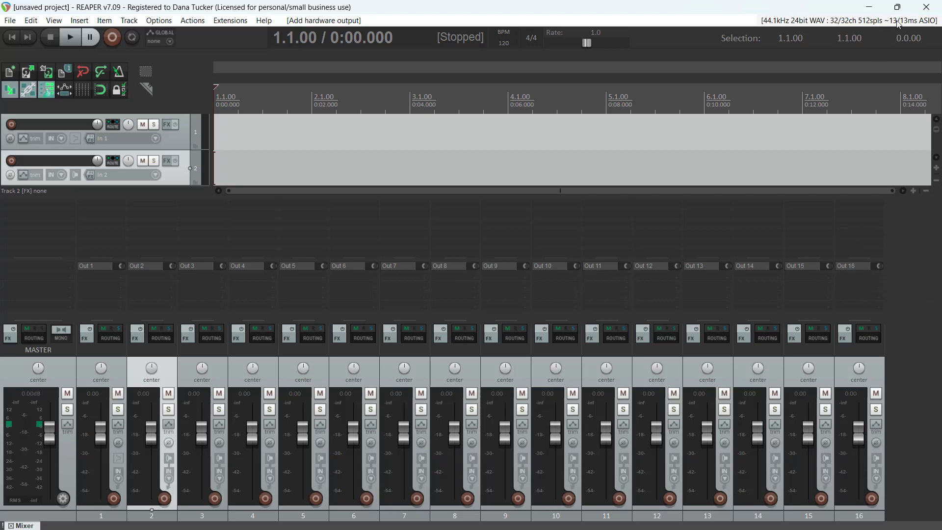
Step: Select track 1 in the mixer and arm it for recording
{"action": "left_click", "coordinate": [119, 376]}
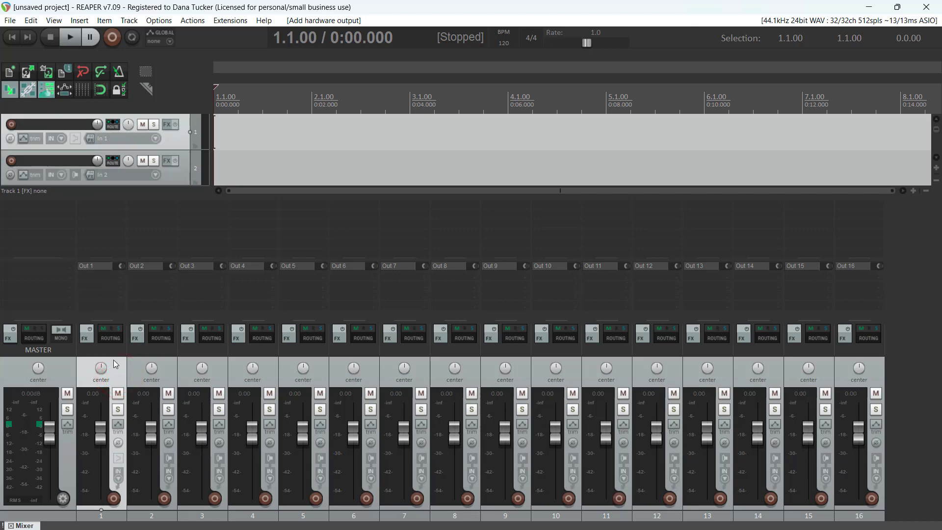
{"action": "left_click", "coordinate": [114, 498]}
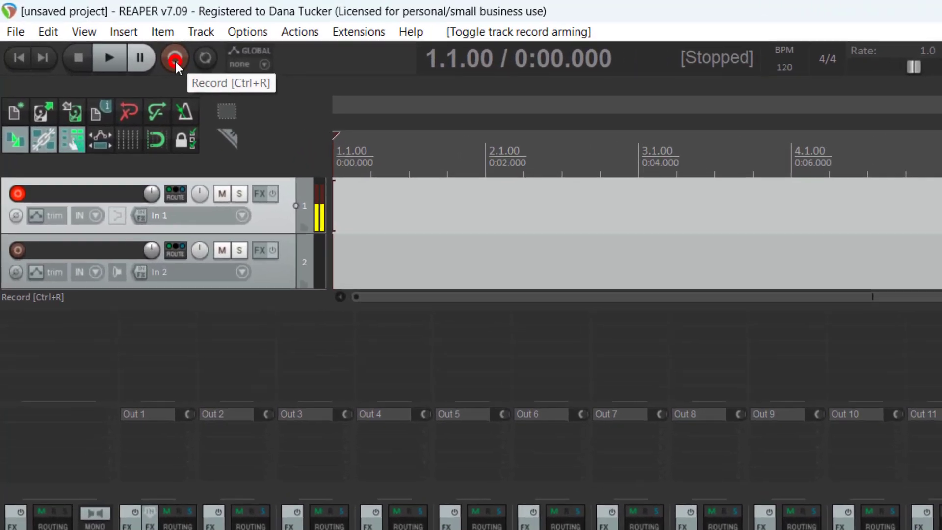
Step: Record a test take of about 13 seconds on track 1, save the recorded file, and disarm the track
{"action": "left_click", "coordinate": [138, 48]}
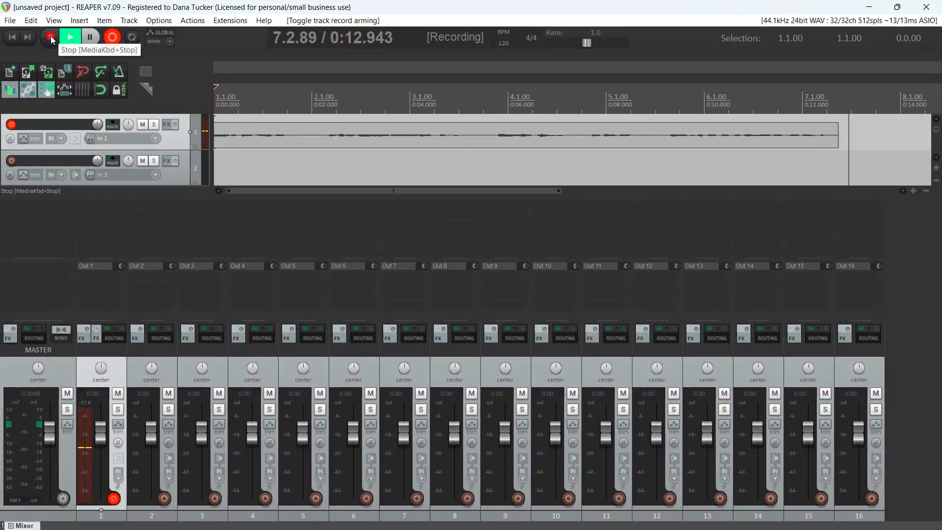
{"action": "left_click", "coordinate": [51, 38]}
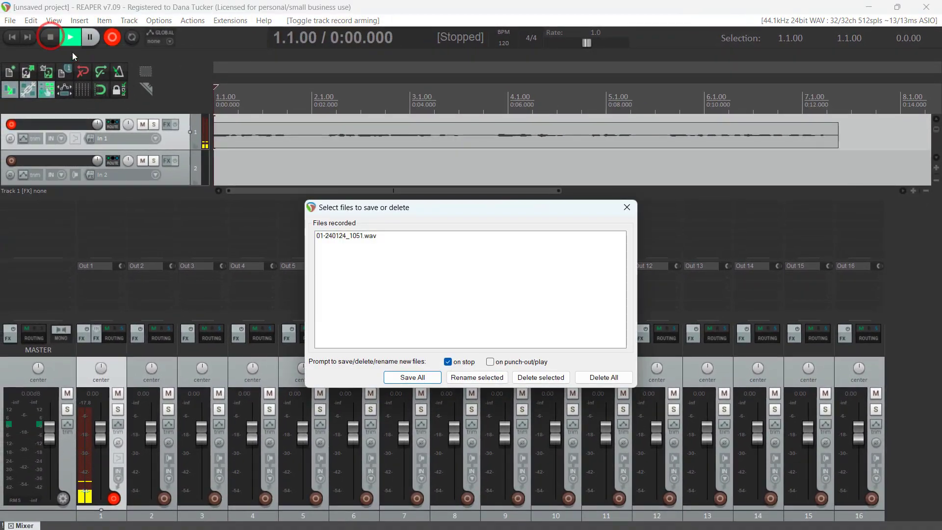
{"action": "left_click", "coordinate": [412, 377]}
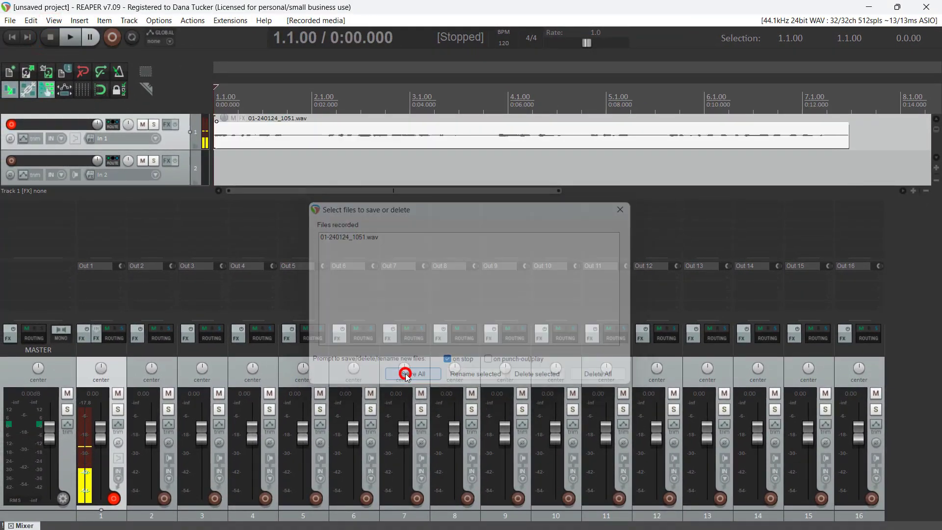
{"action": "left_click", "coordinate": [113, 499]}
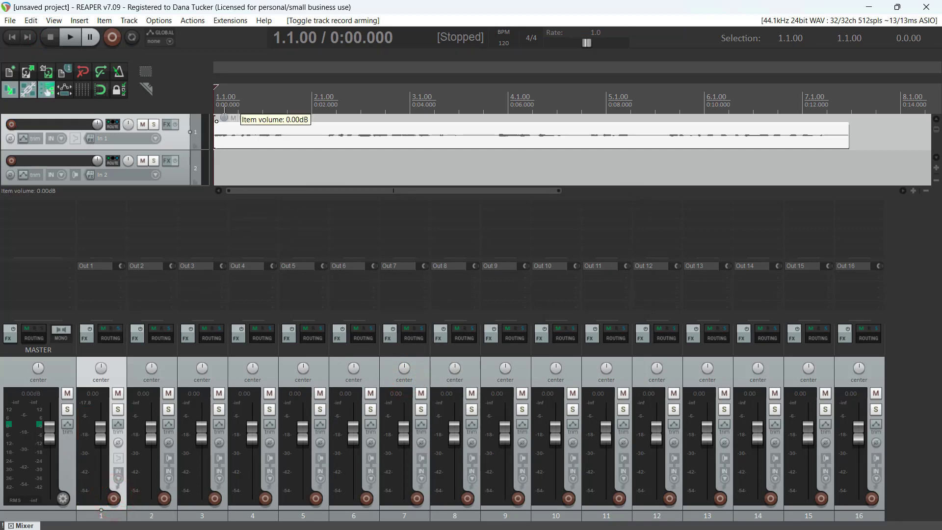
{"action": "left_click_drag", "start_coordinate": [220, 101], "coordinate": [827, 118]}
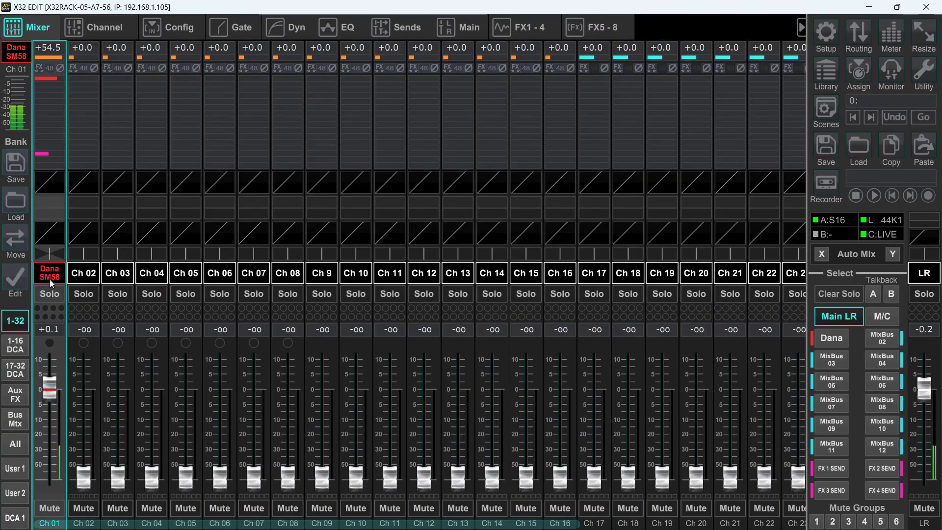
Step: In X32 Edit, switch the input routing to Play so the channels take their signal from the card, and close the routing window
{"action": "left_click", "coordinate": [864, 30]}
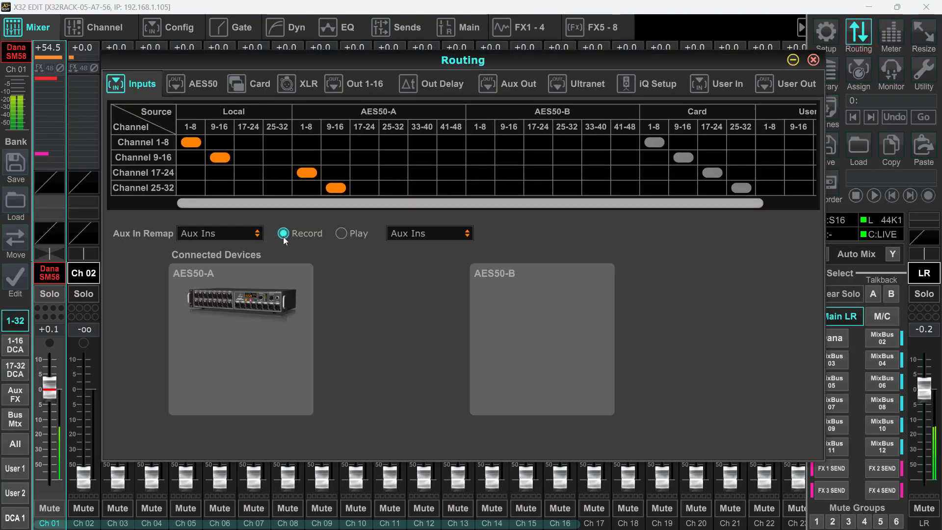
{"action": "left_click", "coordinate": [341, 234]}
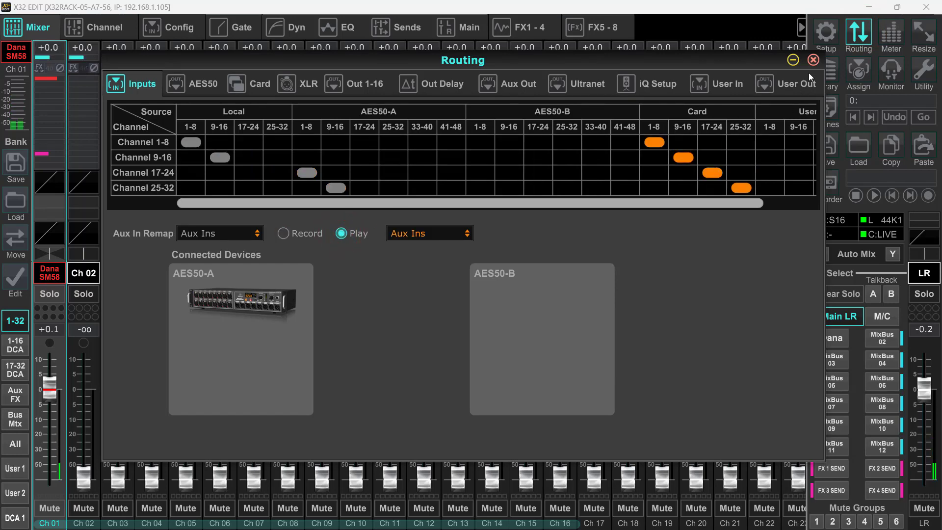
{"action": "left_click", "coordinate": [813, 60]}
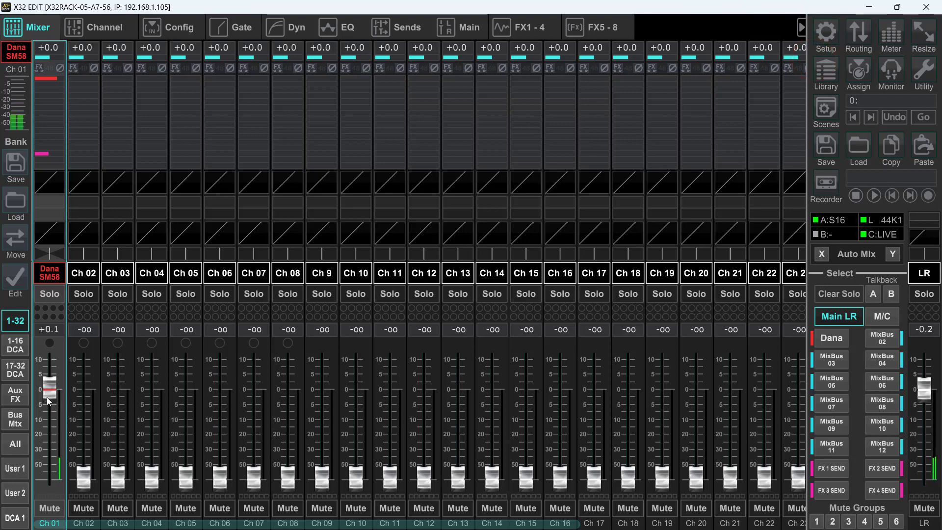